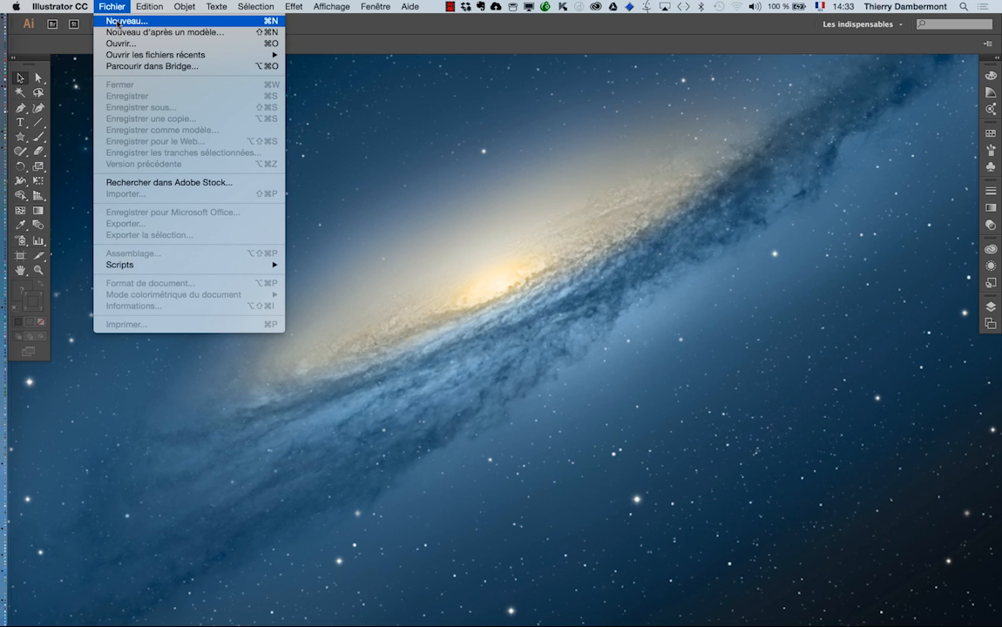
- Create a new one-artboard A4 portrait document from the Impression profile, with its colour mode set to RVB
left_click(113, 21)
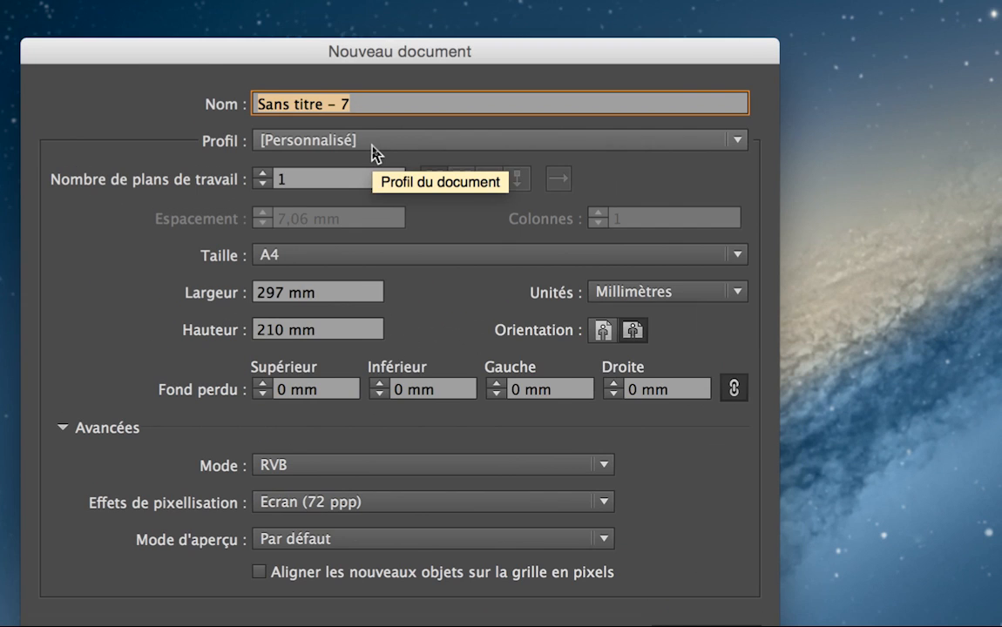
left_click(373, 141)
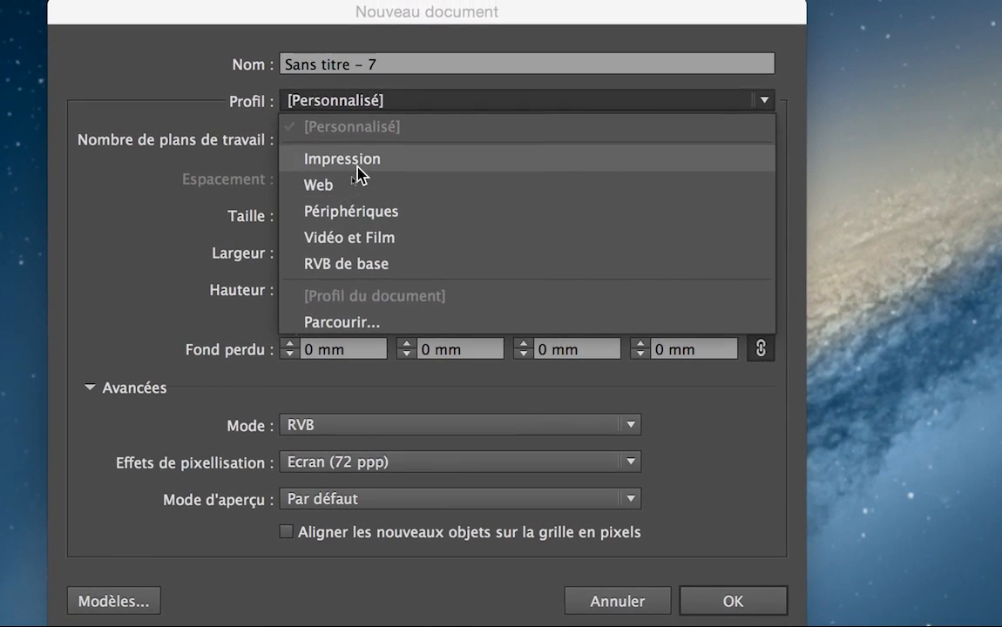
left_click(357, 164)
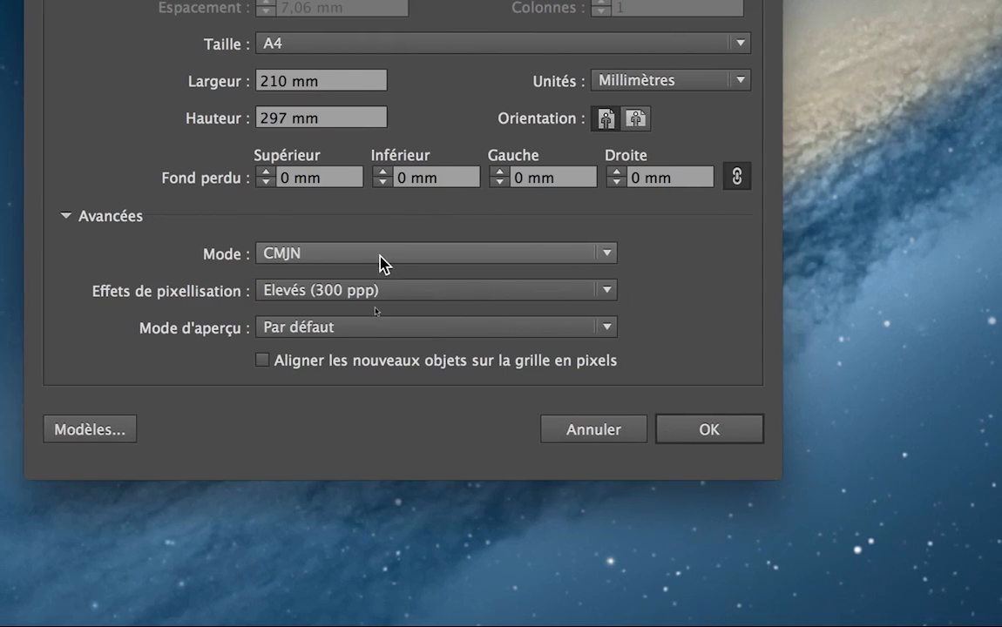
left_click(414, 251)
left_click(427, 299)
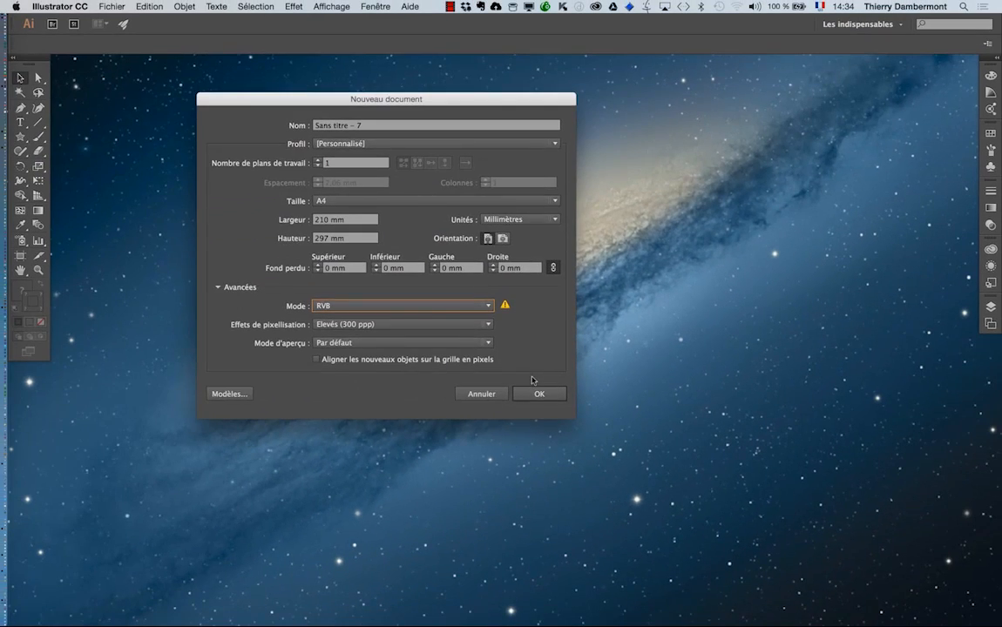
left_click(505, 341)
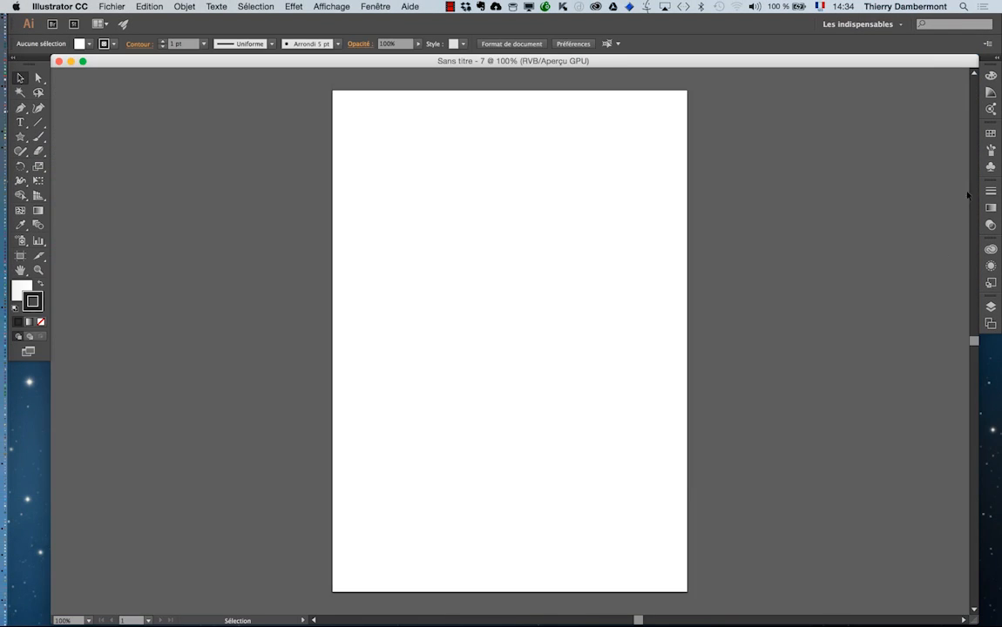
- Open the Nuancier swatches panel, float it beside the artboard and enlarge it to show all swatches
left_click(990, 131)
left_click_drag(858, 124, 729, 123)
left_click(956, 125)
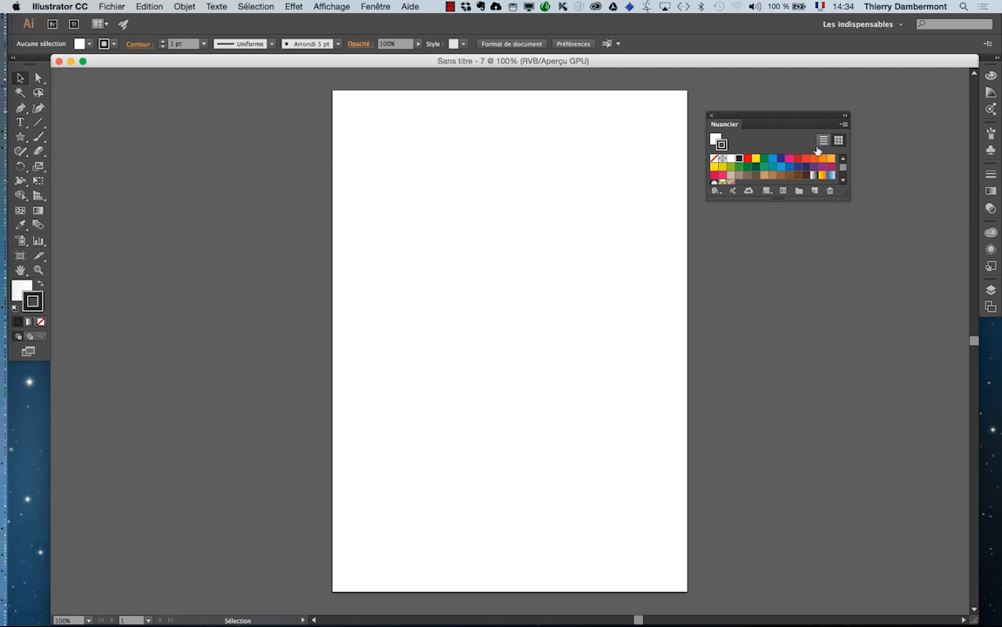
left_click_drag(847, 197, 865, 314)
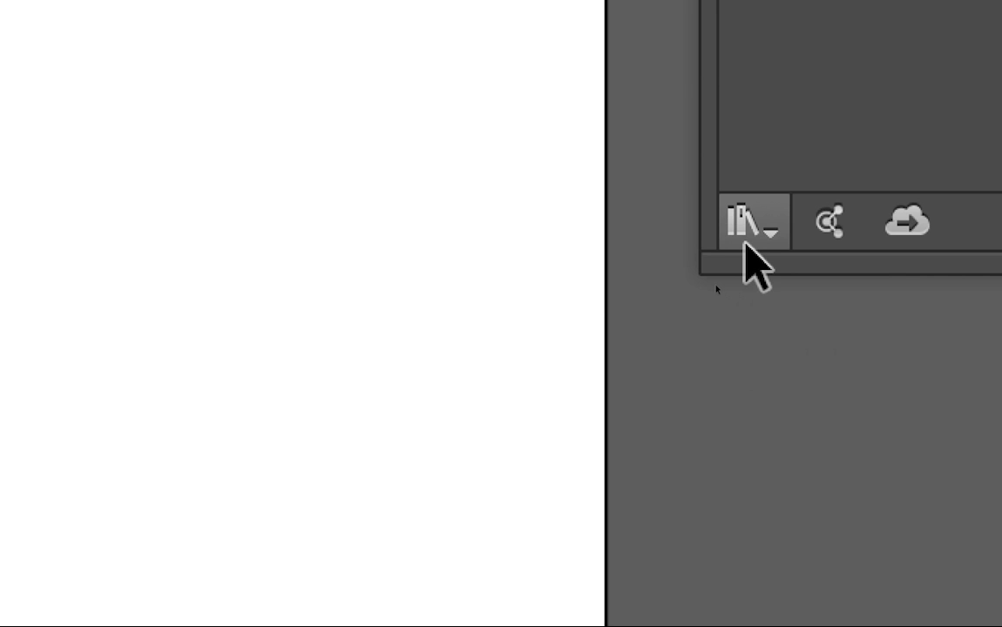
- Load the default swatch library RVB de base, place it below the Nuancier panel and enlarge it
left_click(747, 240)
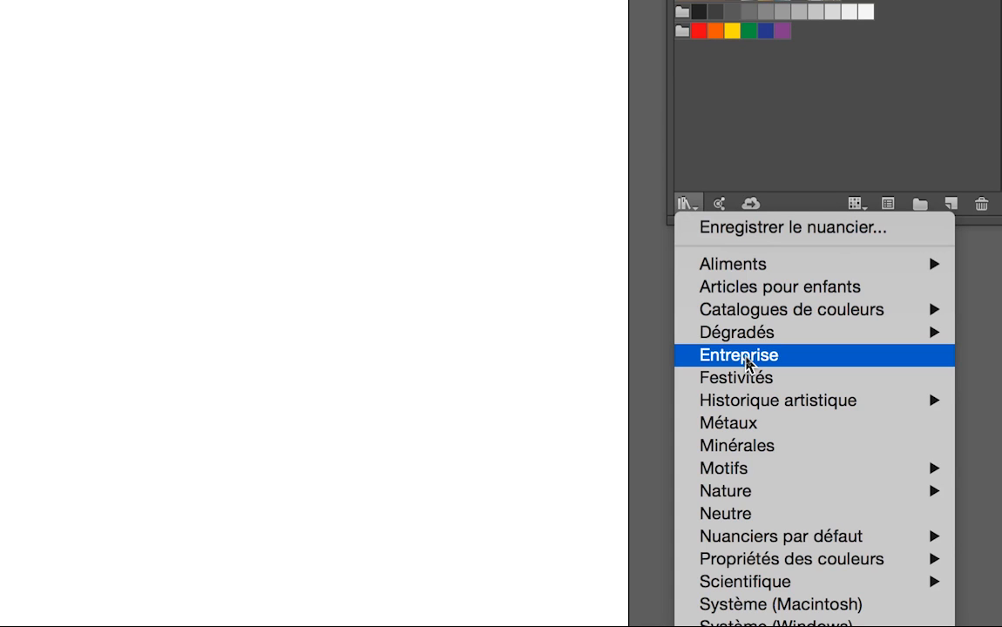
mouse_move(754, 264)
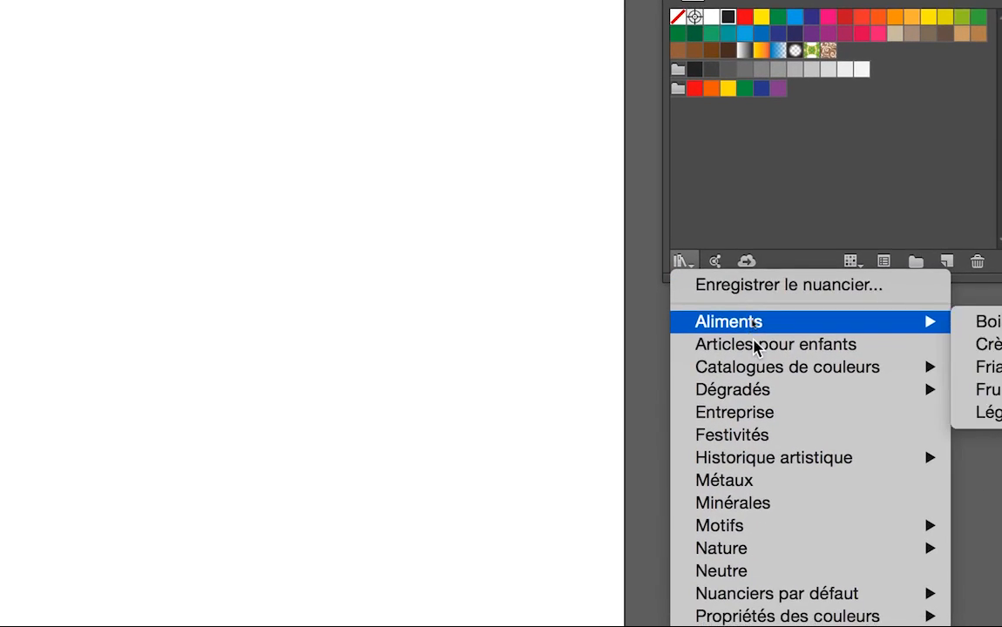
mouse_move(769, 385)
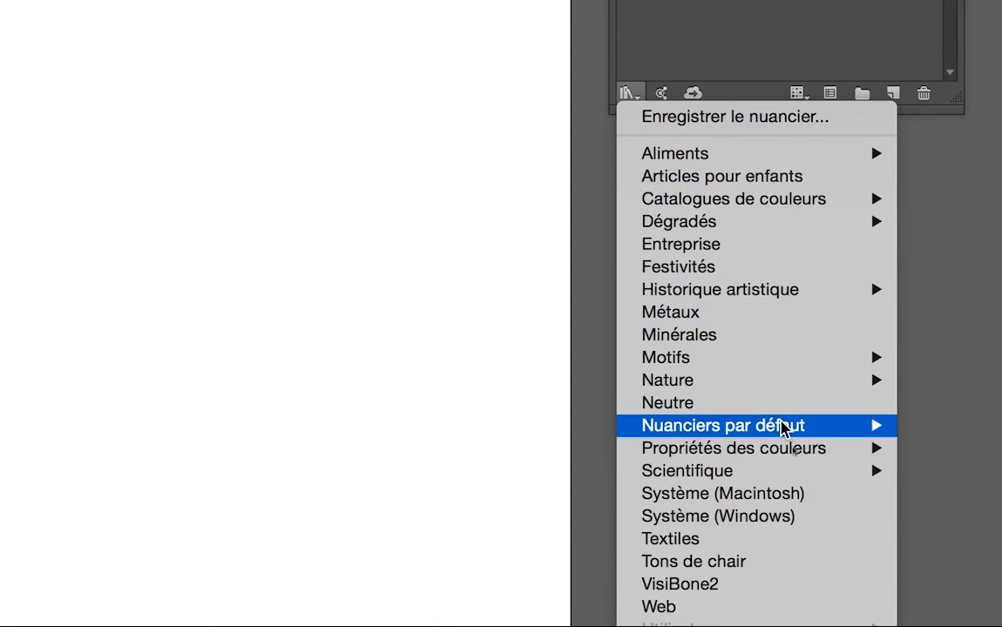
mouse_move(782, 431)
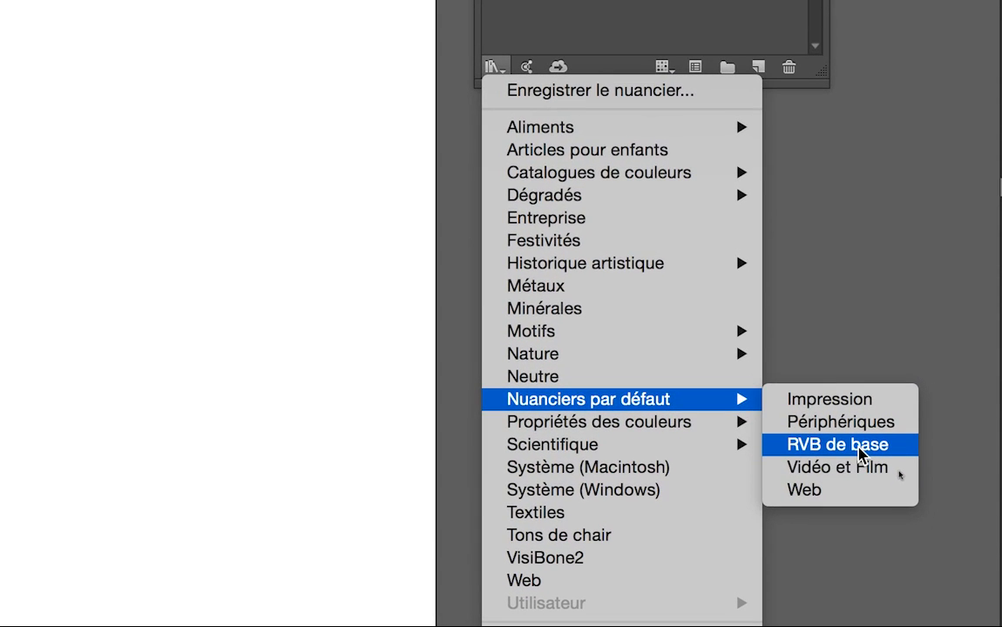
left_click(860, 446)
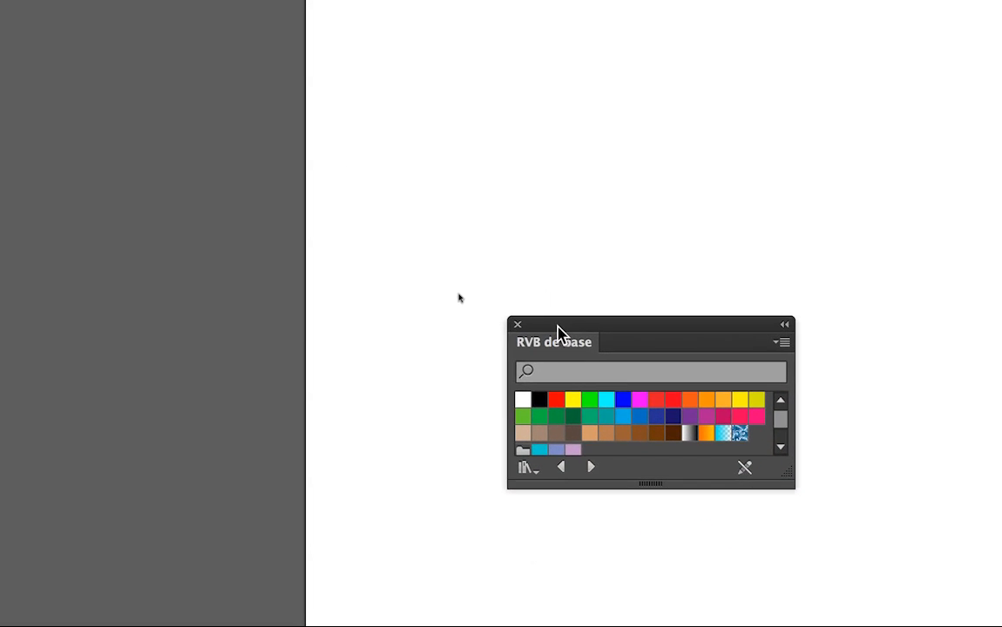
left_click_drag(395, 229, 605, 253)
left_click_drag(631, 340, 816, 368)
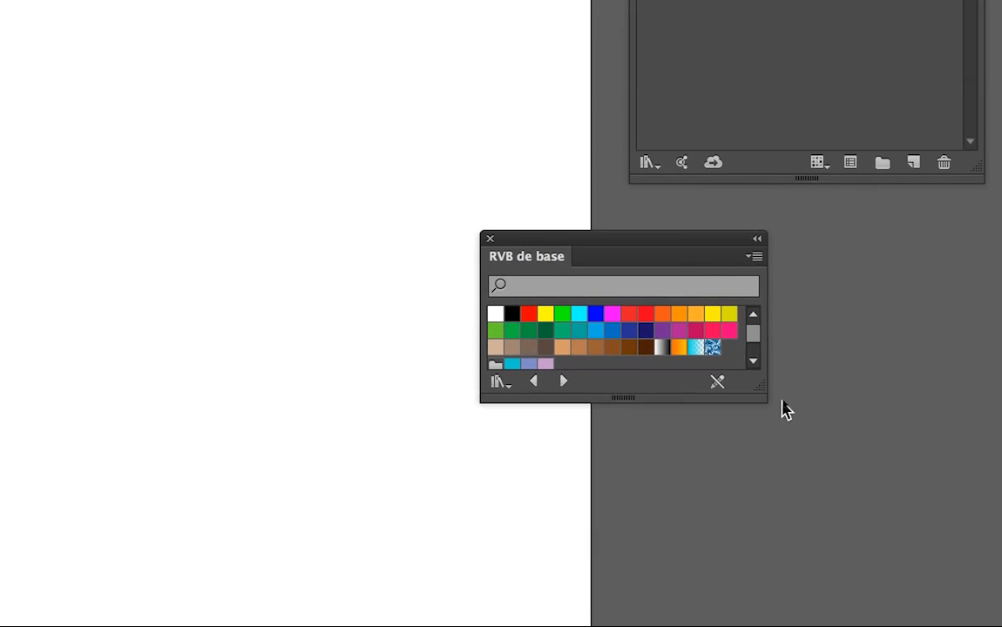
left_click_drag(776, 400, 793, 433)
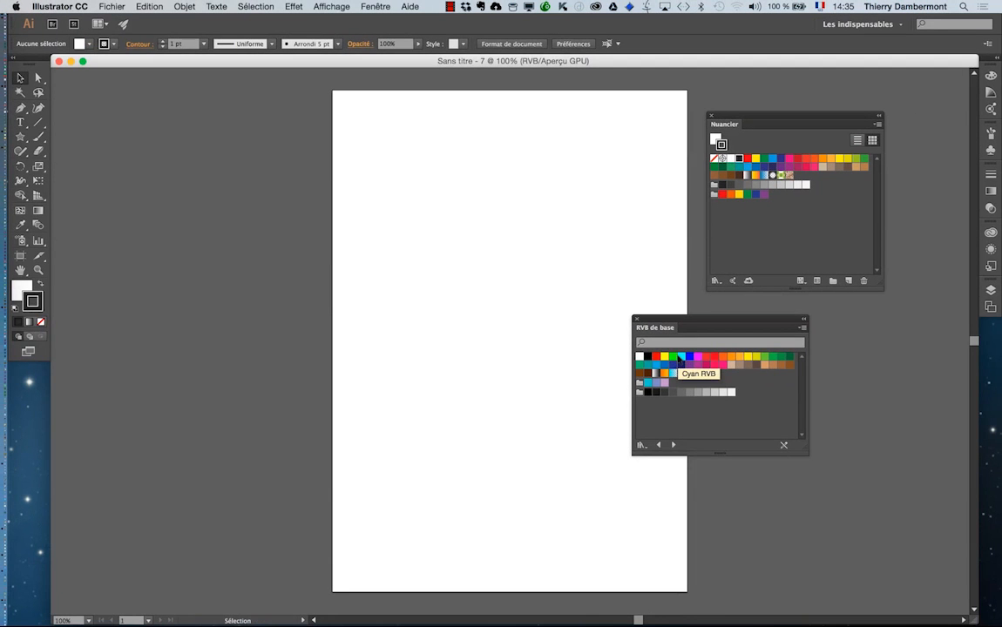
- Draw a five-pointed star about 98 mm wide in the upper part of the artboard and fill it with Cyan RVB
left_click(20, 137)
left_click_drag(466, 224, 547, 258)
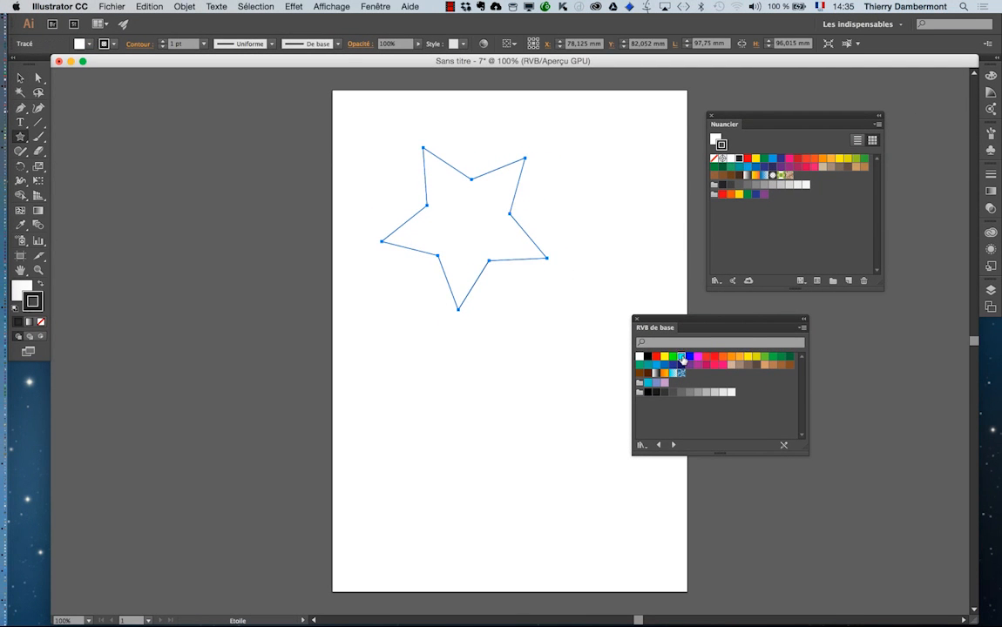
left_click(682, 360)
left_click(41, 285)
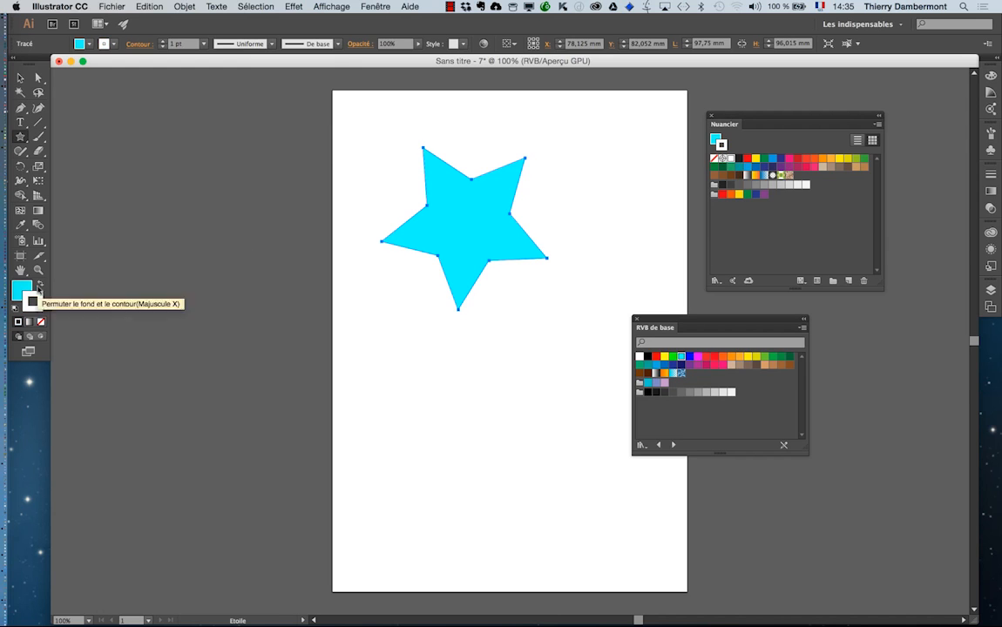
- Float the toolbox, duplicate the cyan star below the original and fill the copy with magenta from the RVB de base library
left_click_drag(32, 61, 112, 111)
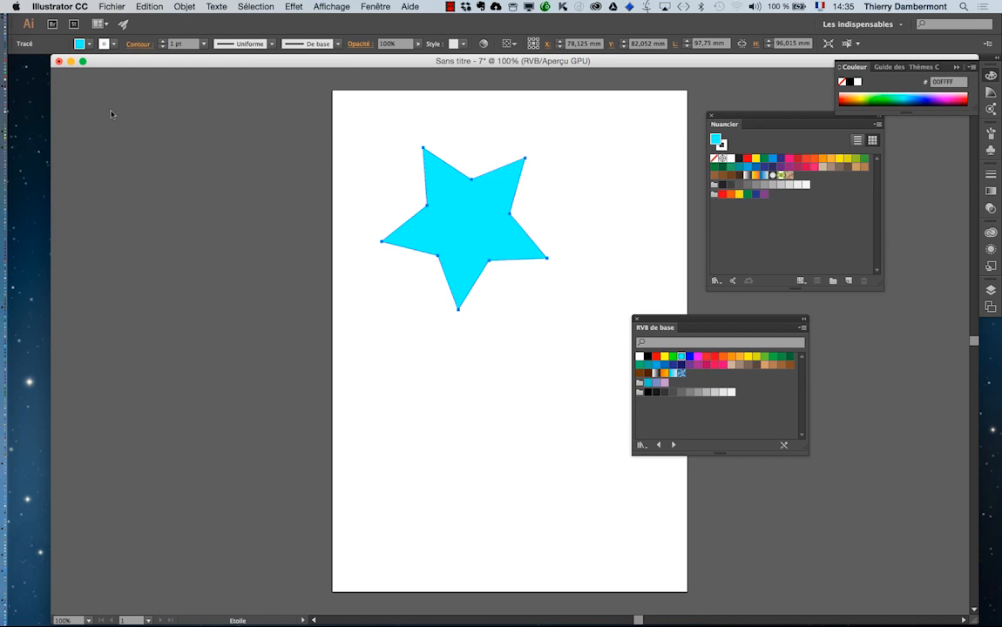
left_click(99, 131)
left_click(370, 333)
left_click(452, 274)
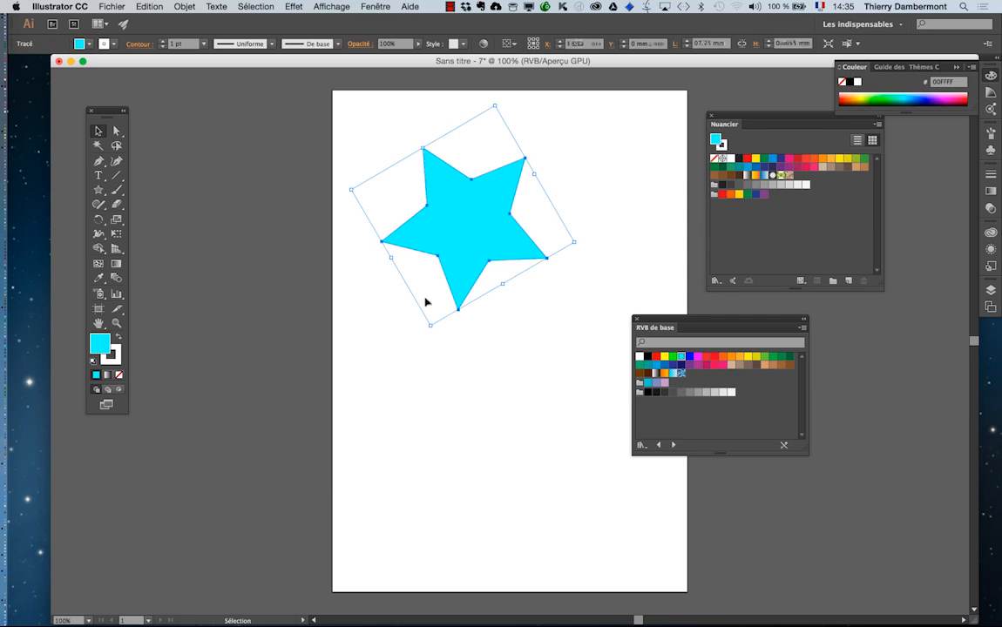
left_click_drag(415, 270, 447, 415)
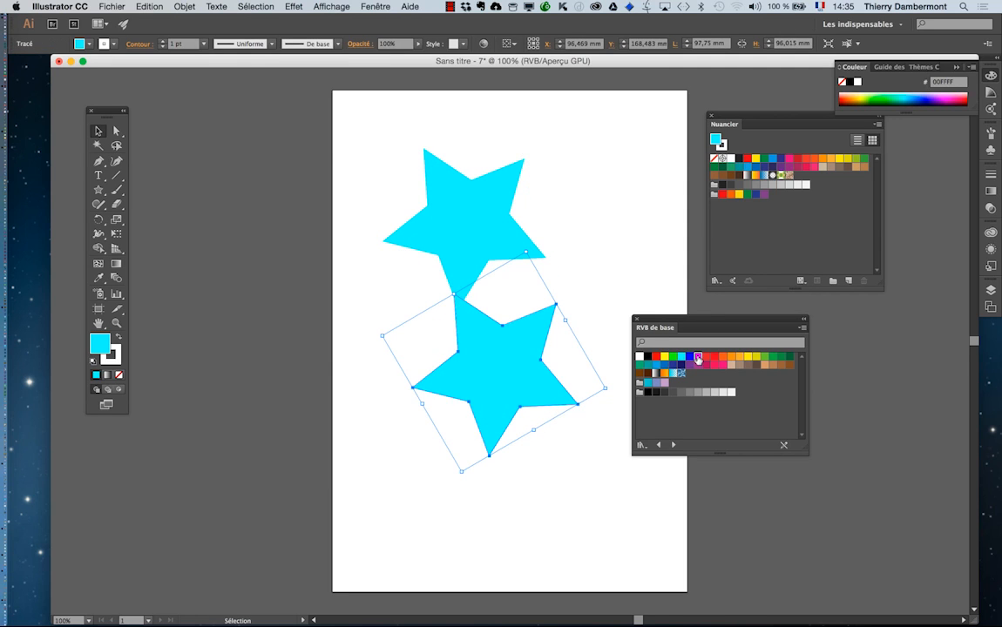
left_click(698, 356)
left_click_drag(478, 381, 436, 392)
left_click(582, 309)
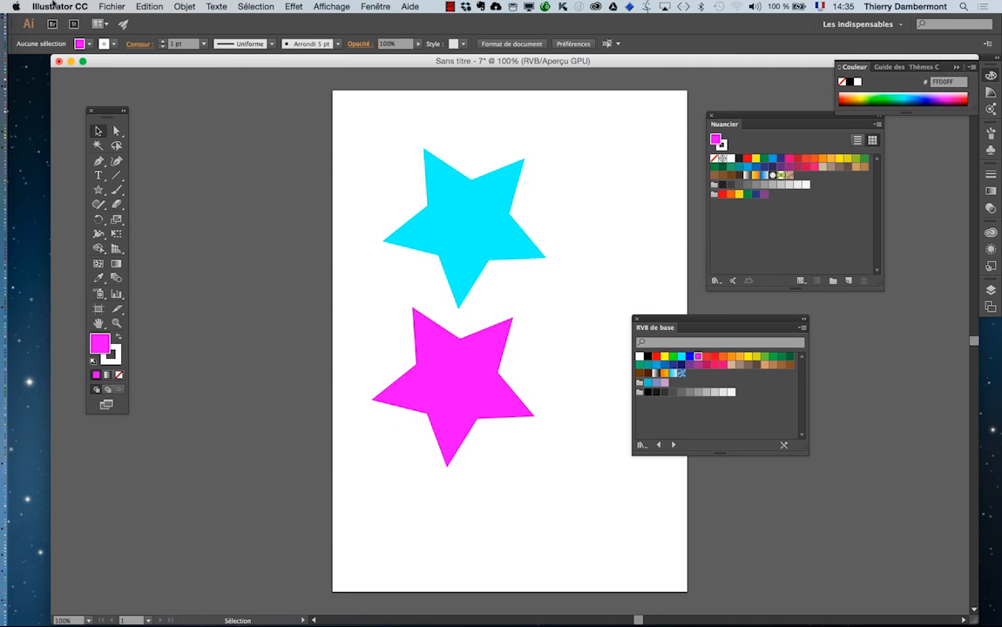
- Switch the document's colour mode to CMJN
left_click(122, 6)
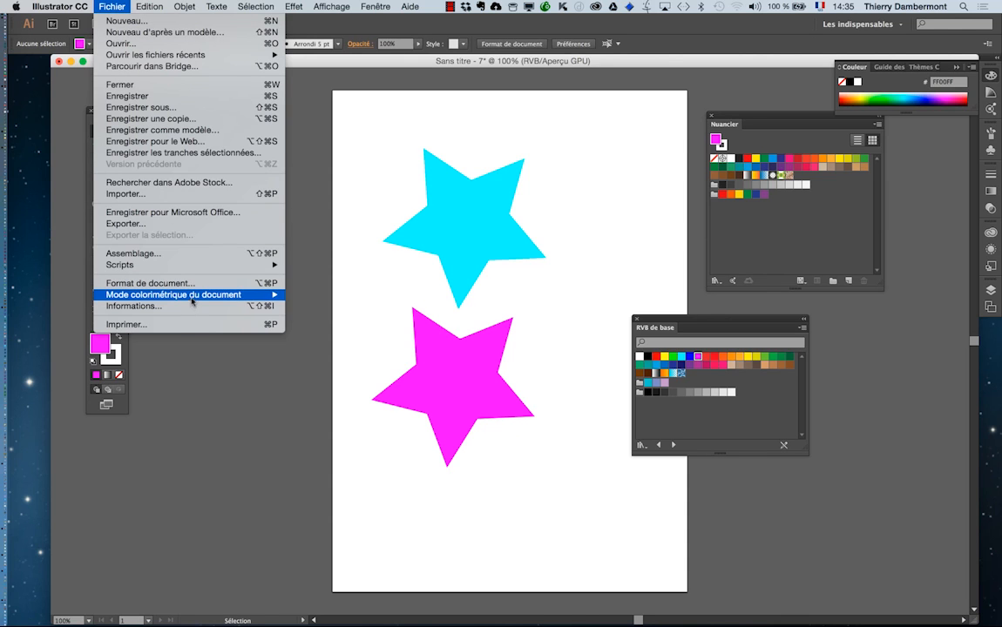
mouse_move(201, 294)
left_click(310, 296)
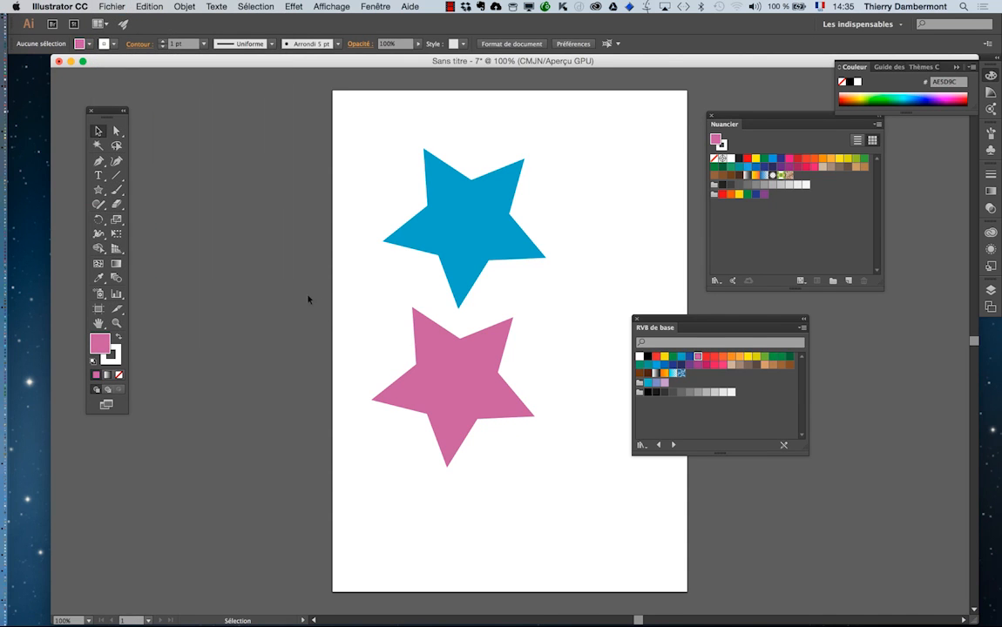
- Switch the document's colour mode back to RVB
left_click(126, 5)
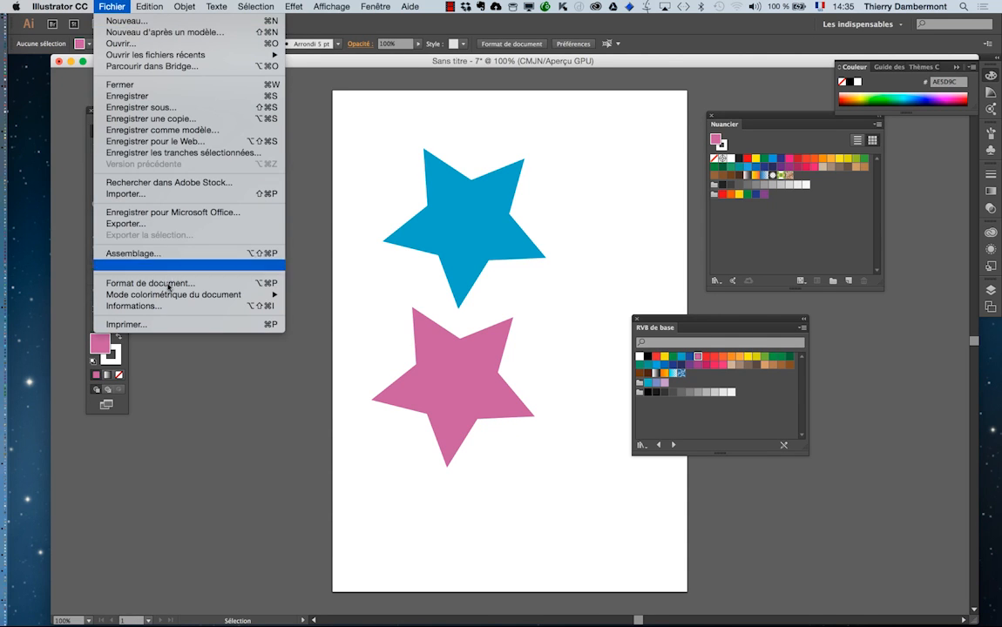
mouse_move(201, 294)
left_click(313, 307)
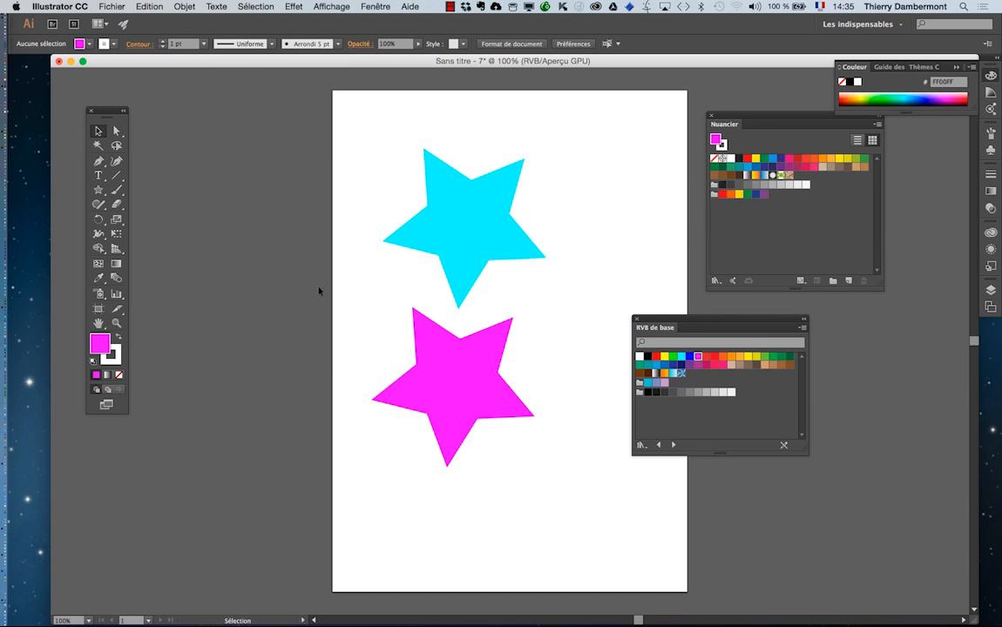
- Move the magenta star to the right so it sits diagonally below the cyan star
left_click_drag(391, 236, 316, 228)
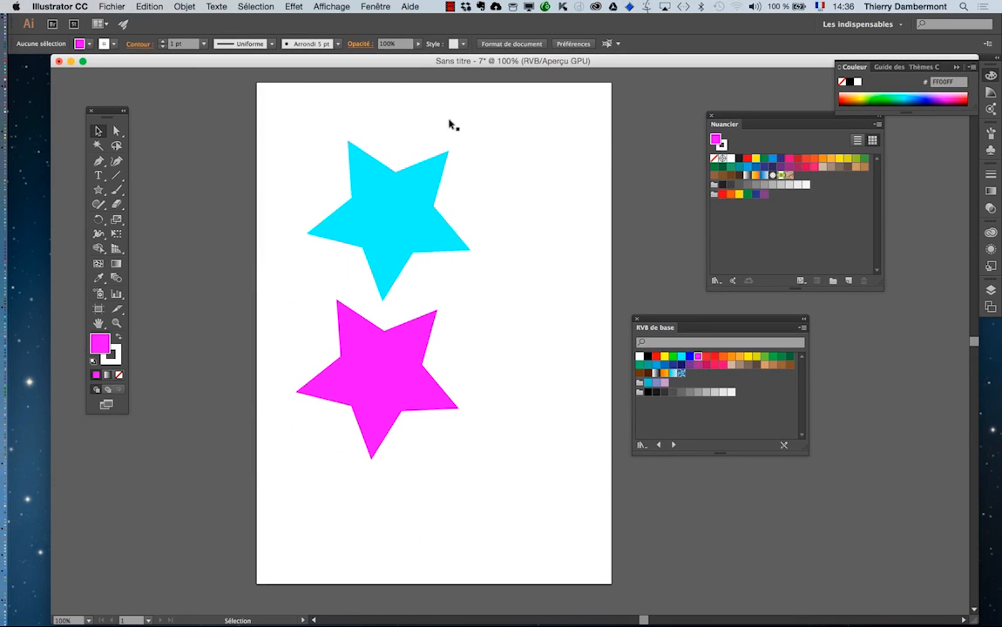
left_click(414, 224)
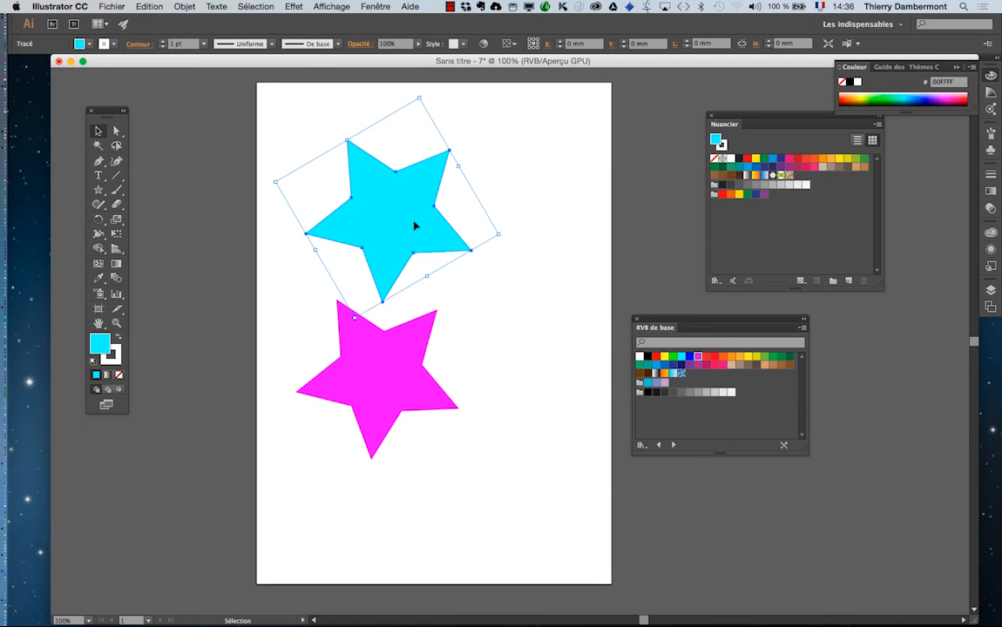
left_click(413, 359)
left_click_drag(411, 360, 496, 353)
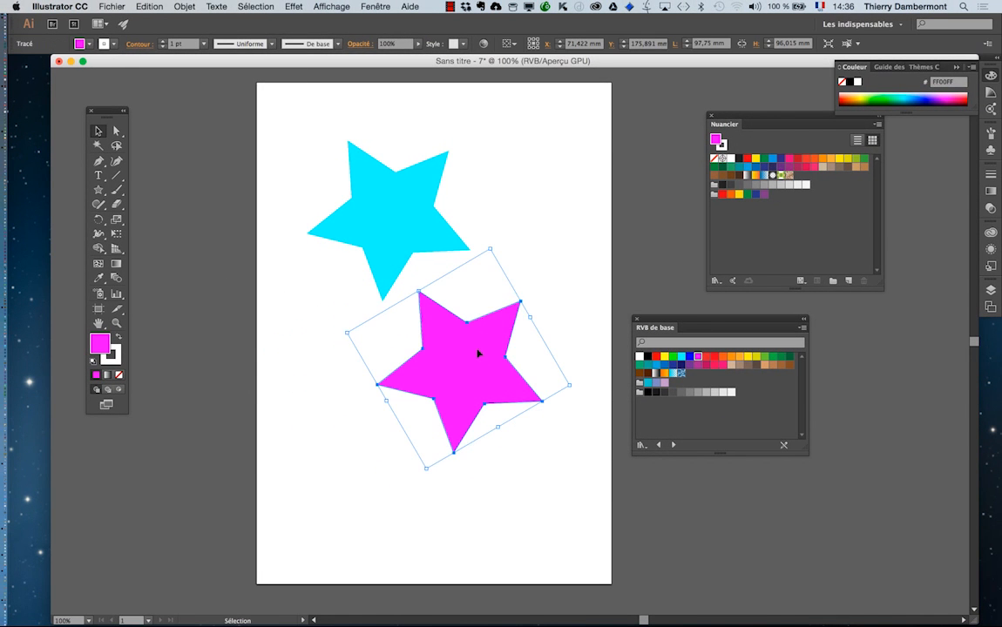
left_click(540, 301)
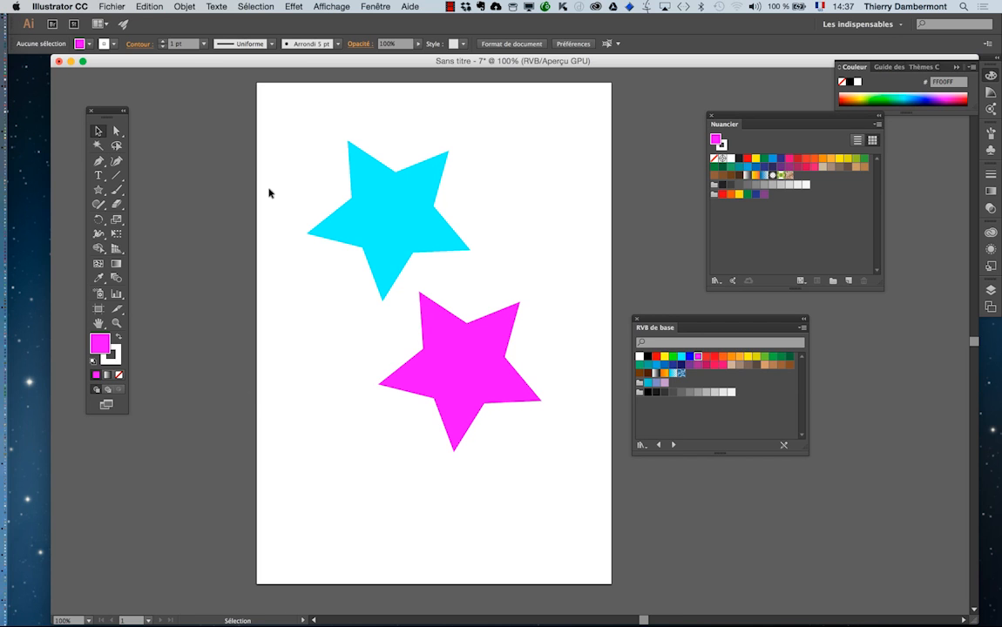
- Convert the document with both stars to CMJN colour mode
left_click(120, 5)
mouse_move(199, 298)
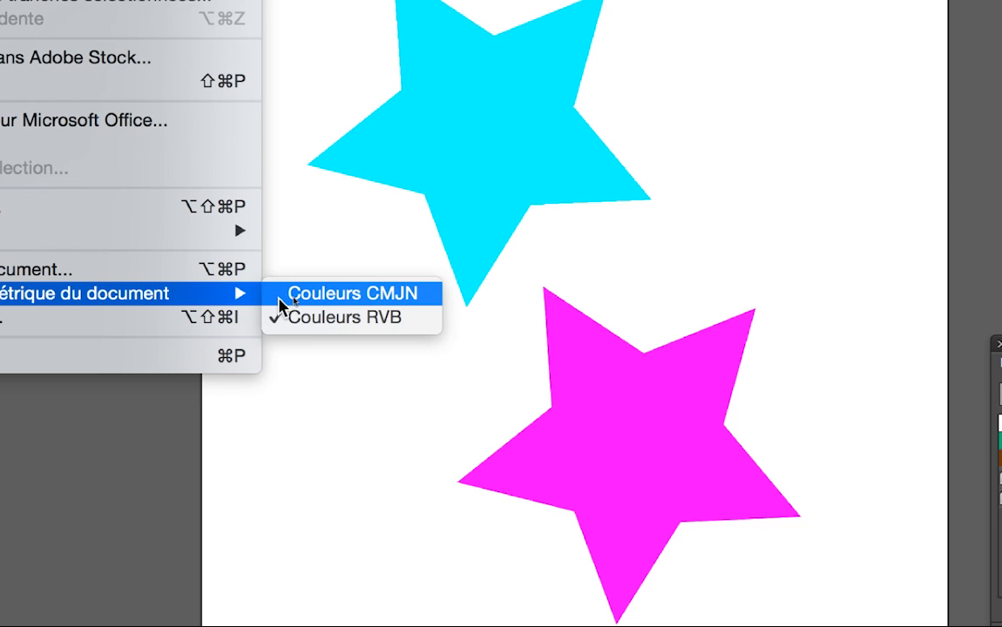
left_click(279, 299)
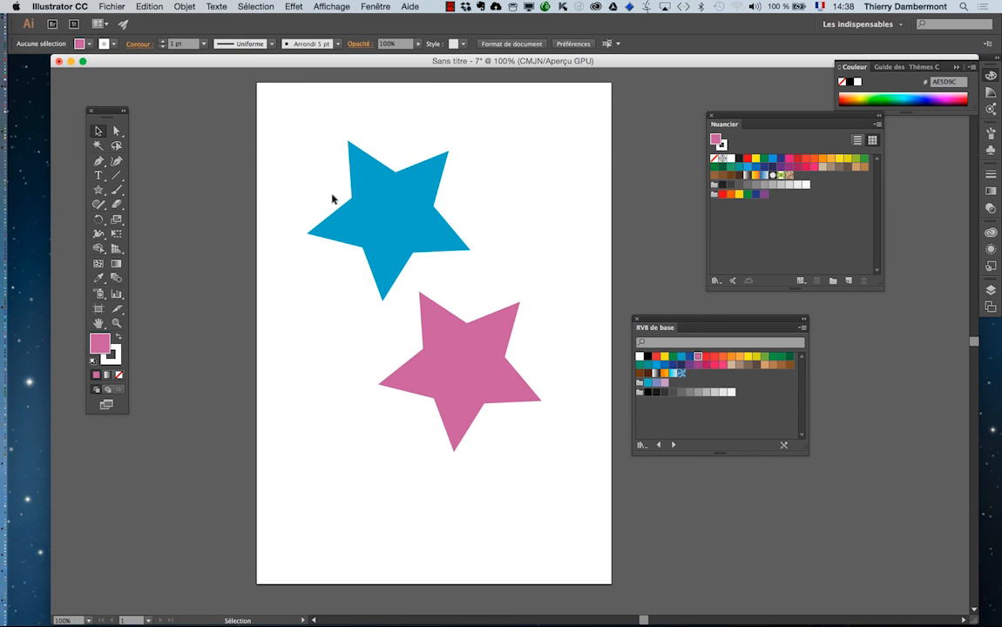
- Select the upper star, display the colour panel's R, V and B sliders and float the panel beside the star
left_click(369, 194)
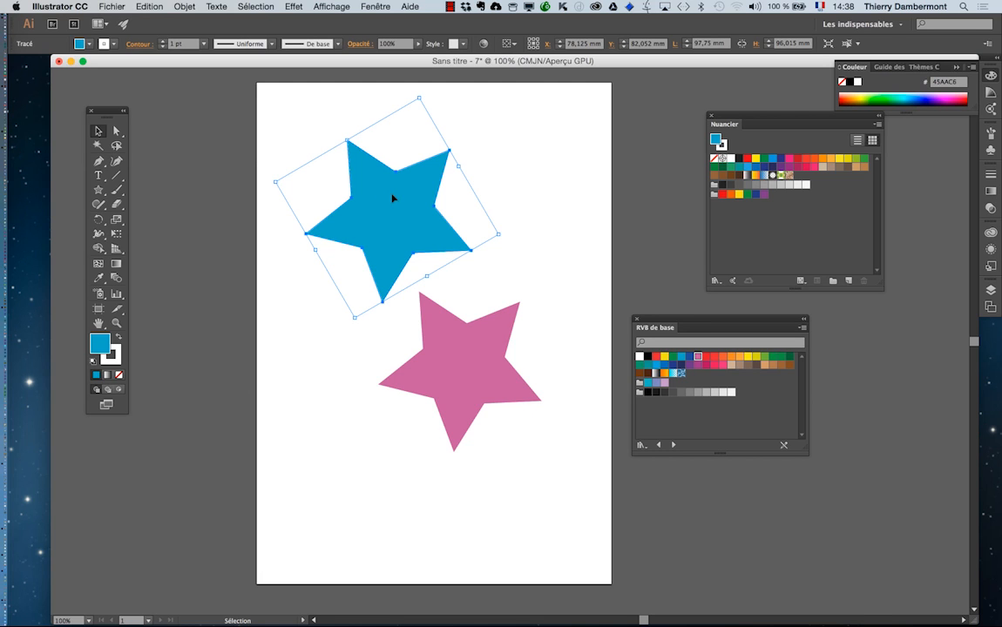
left_click(969, 68)
left_click(965, 70)
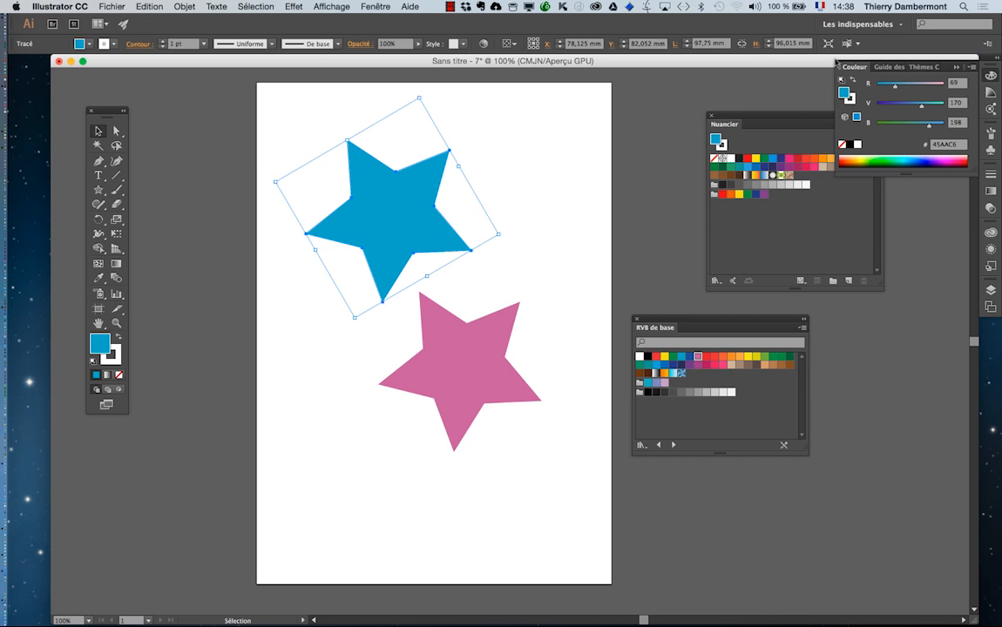
left_click_drag(883, 95, 581, 142)
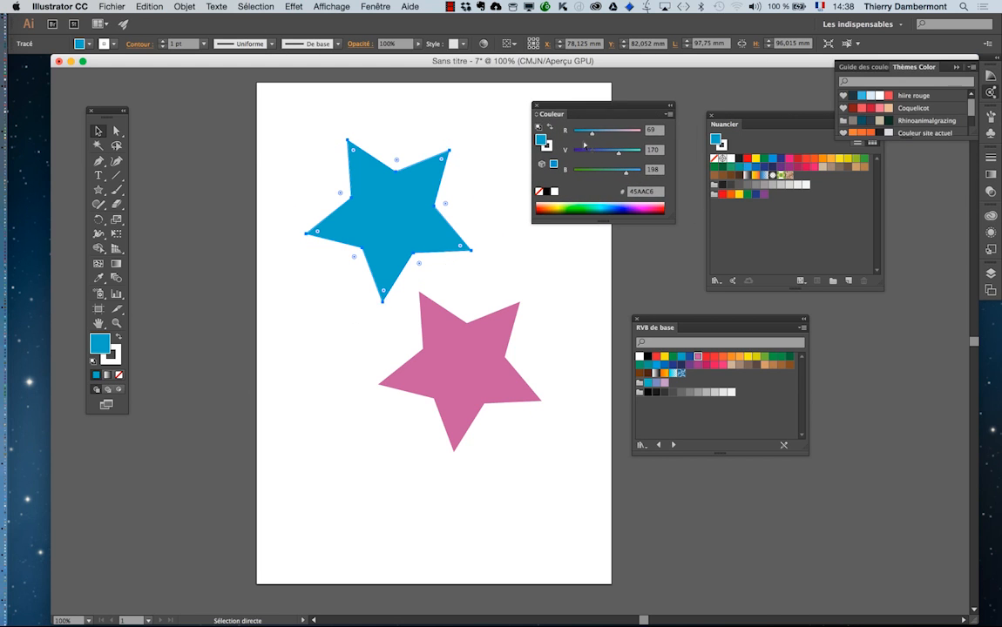
- Select the upper star again to examine its R, V and B values in the colour panel
key("a")
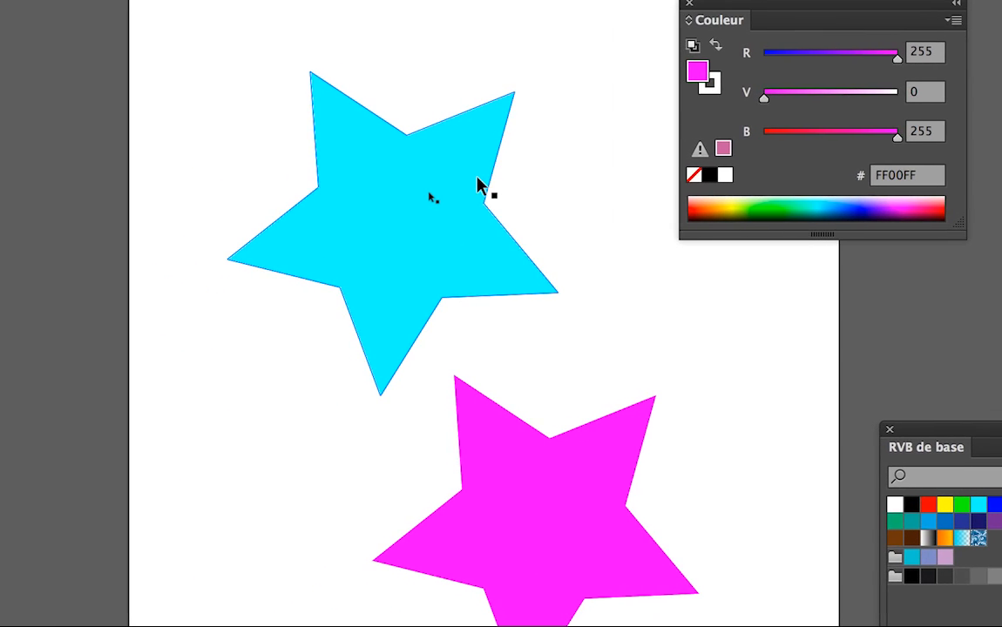
left_click(285, 240)
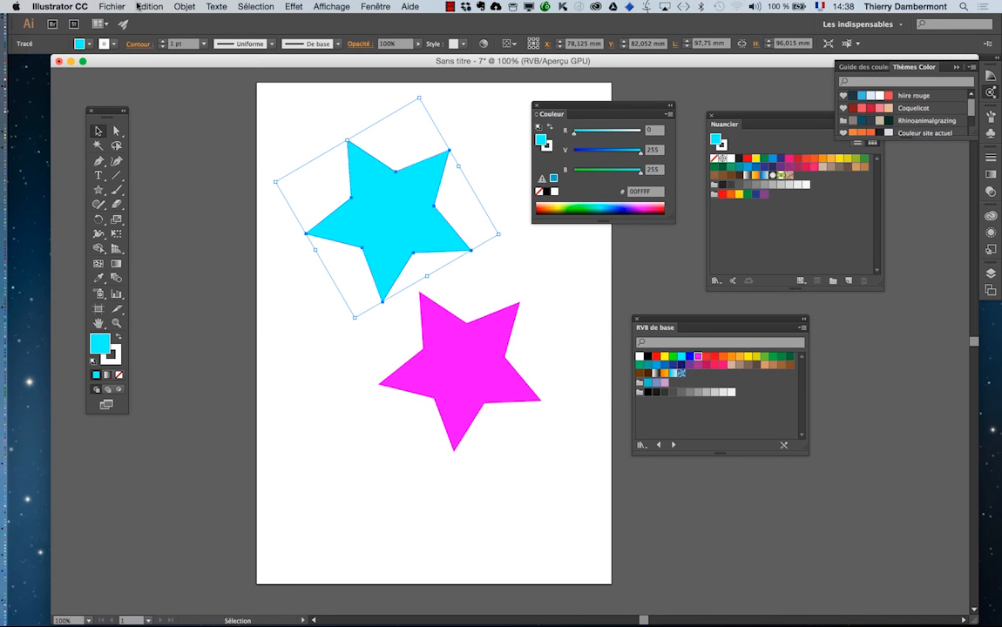
- Convert the document to CMJN colour mode and examine the upper star's R, V and B values
left_click(117, 7)
mouse_move(252, 294)
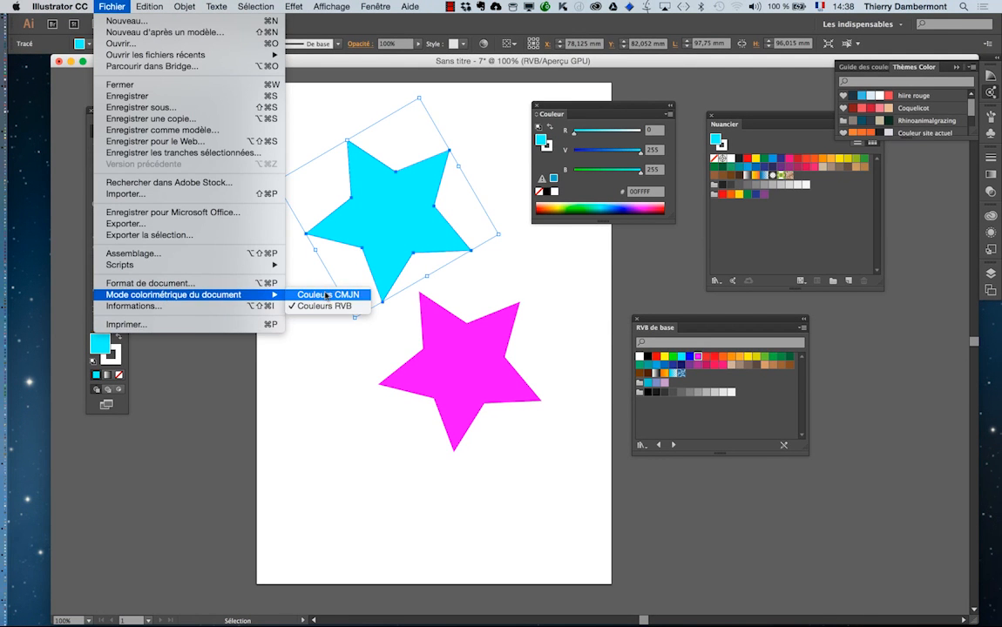
left_click(301, 294)
key("a")
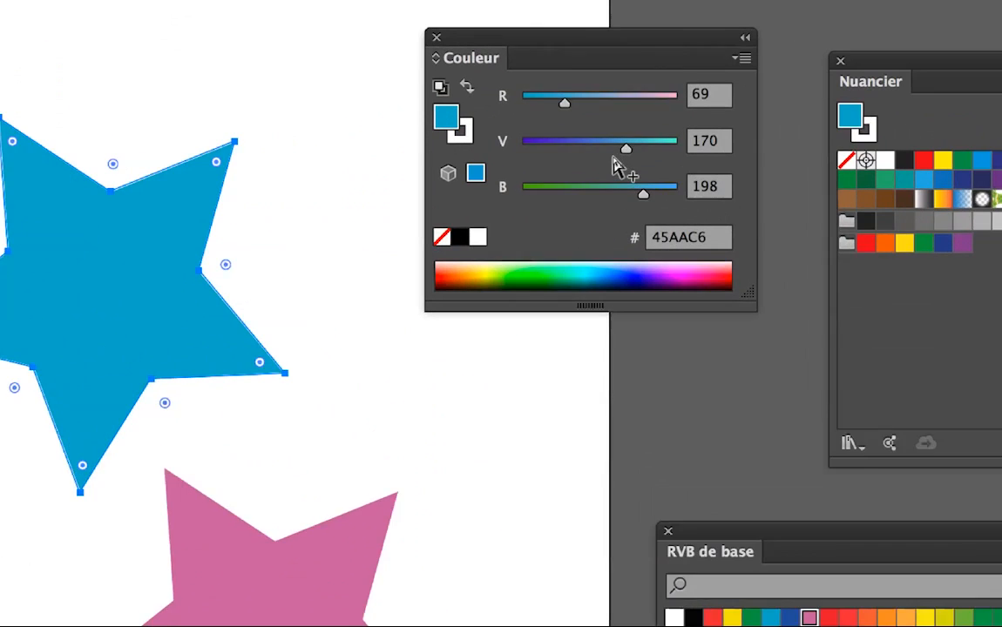
key("v")
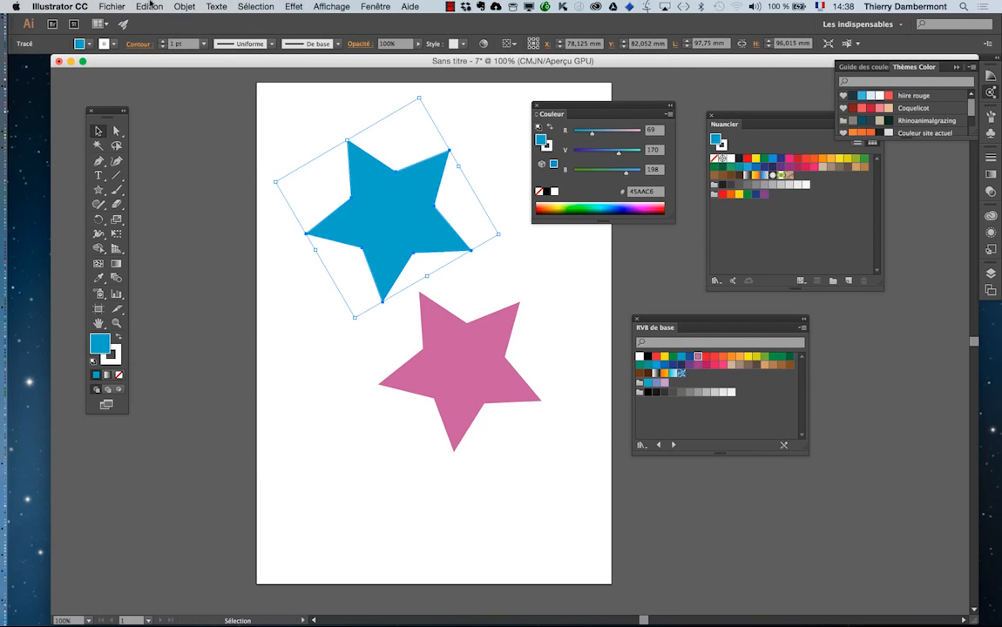
- Convert the document back to RVB colour mode
left_click(116, 6)
mouse_move(231, 295)
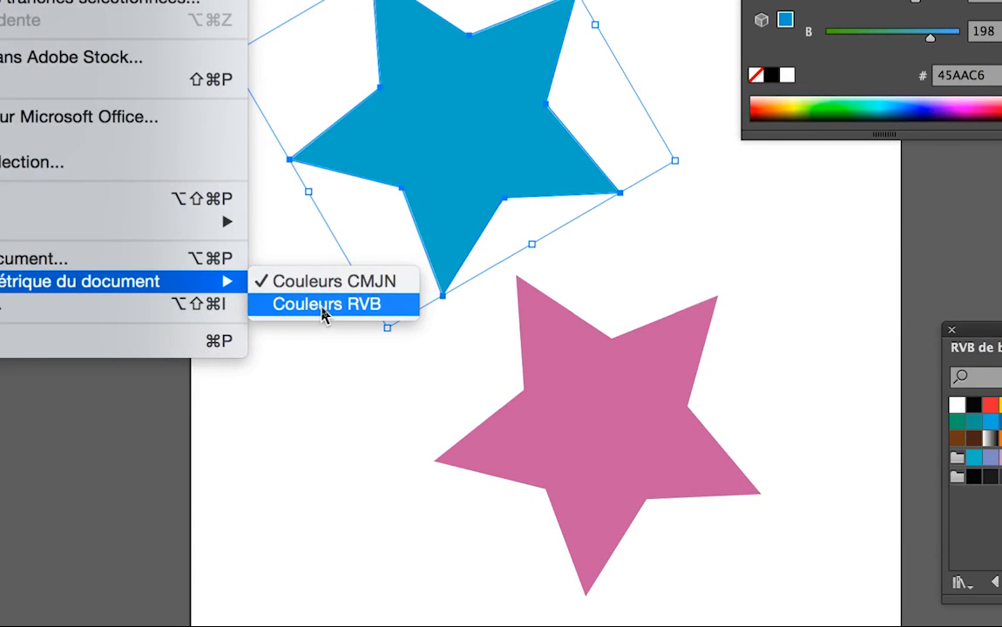
left_click(322, 307)
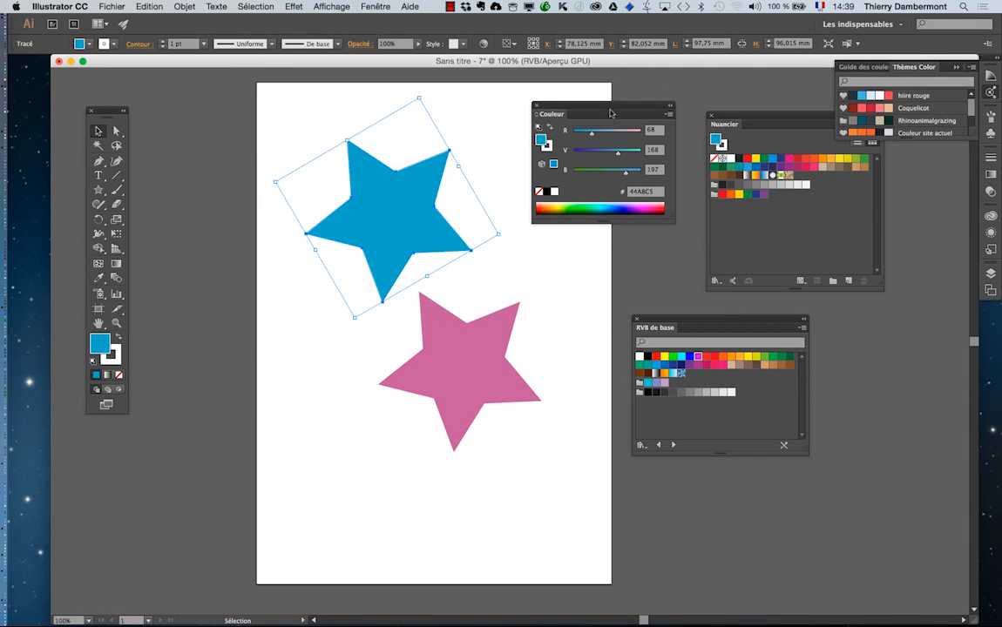
- Move the floating colour panel beside the RVB de base swatch library and undo the last two colour mode conversions
left_click_drag(610, 109, 899, 323)
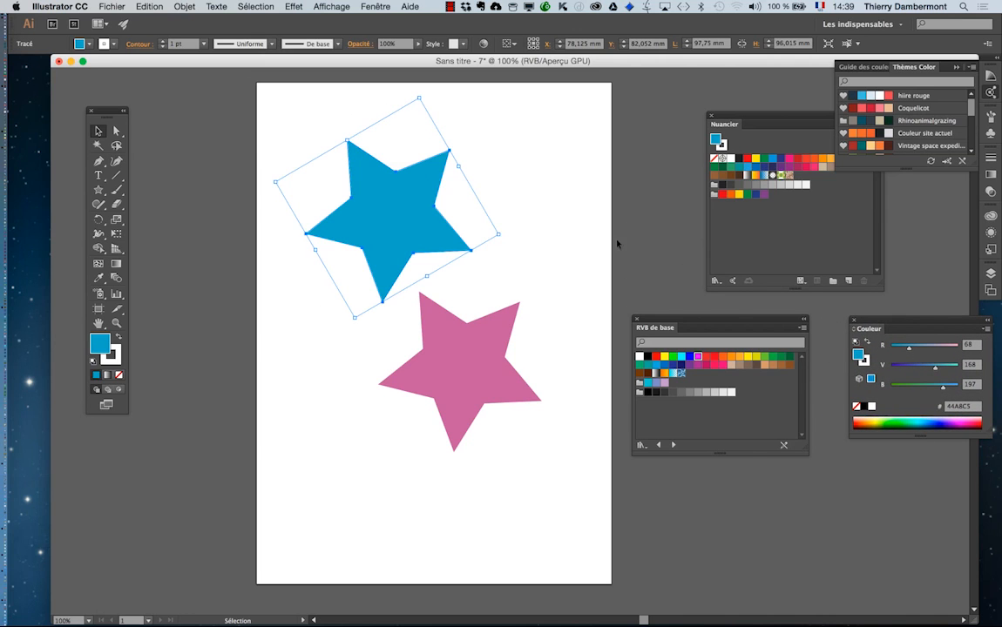
left_click(610, 267)
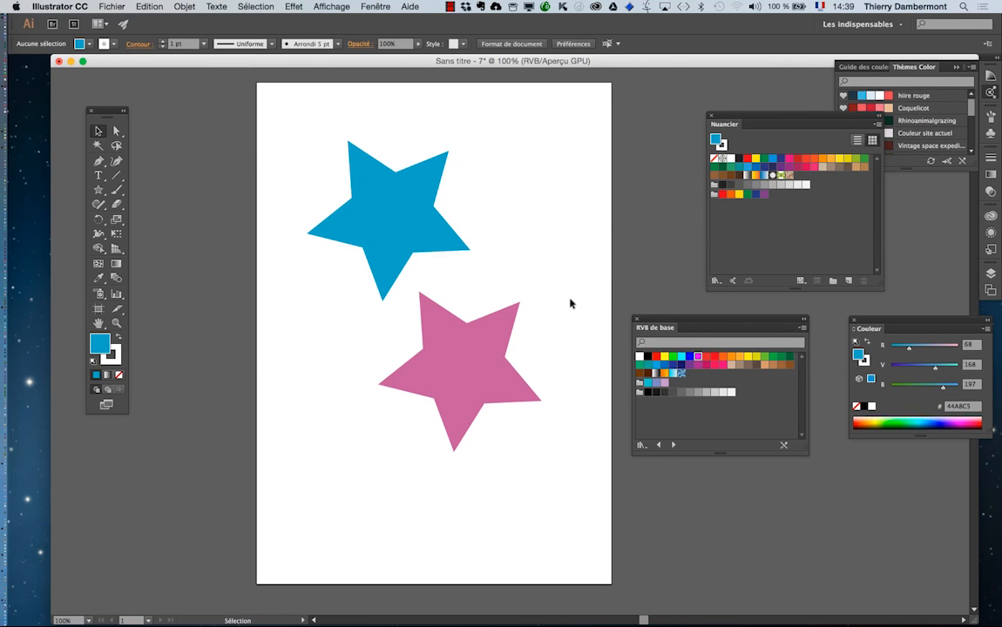
key("super+z")
key("super+z")
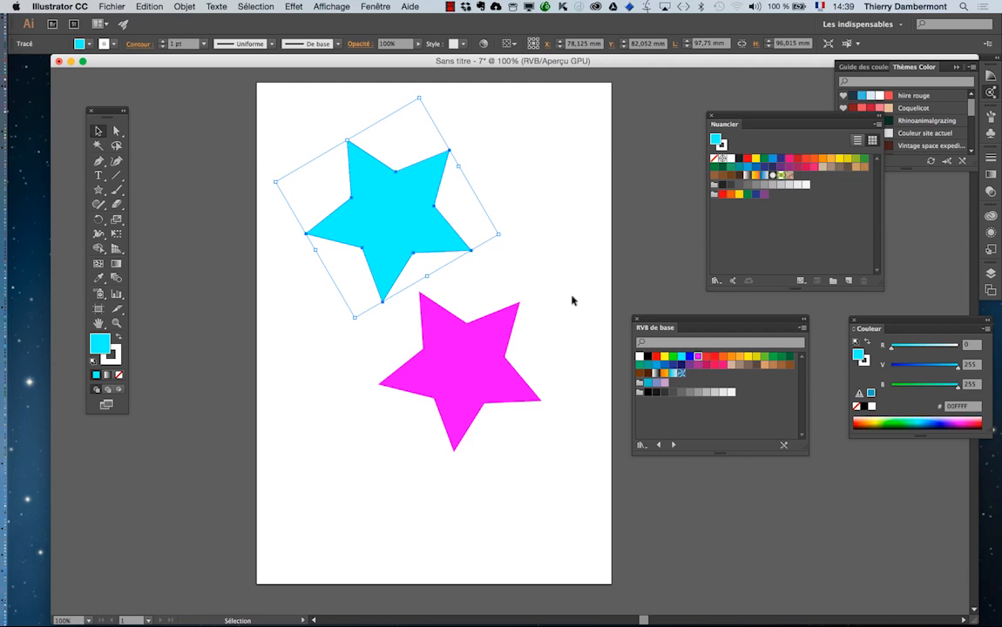
- Select the cyan star and the magenta star in turn to examine their R, V and B values
left_click(539, 278)
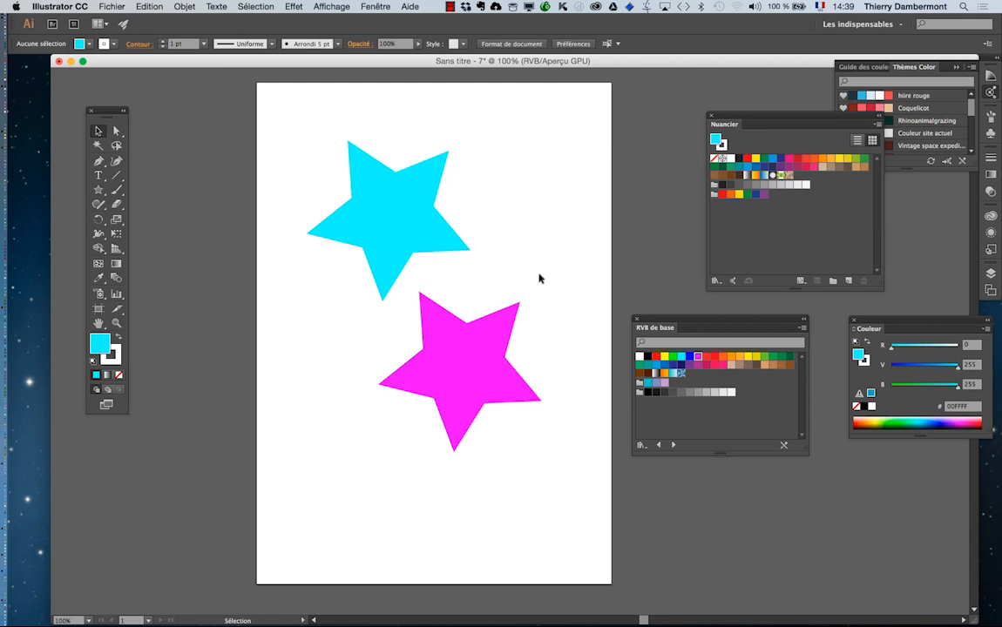
left_click(406, 250)
left_click(457, 354)
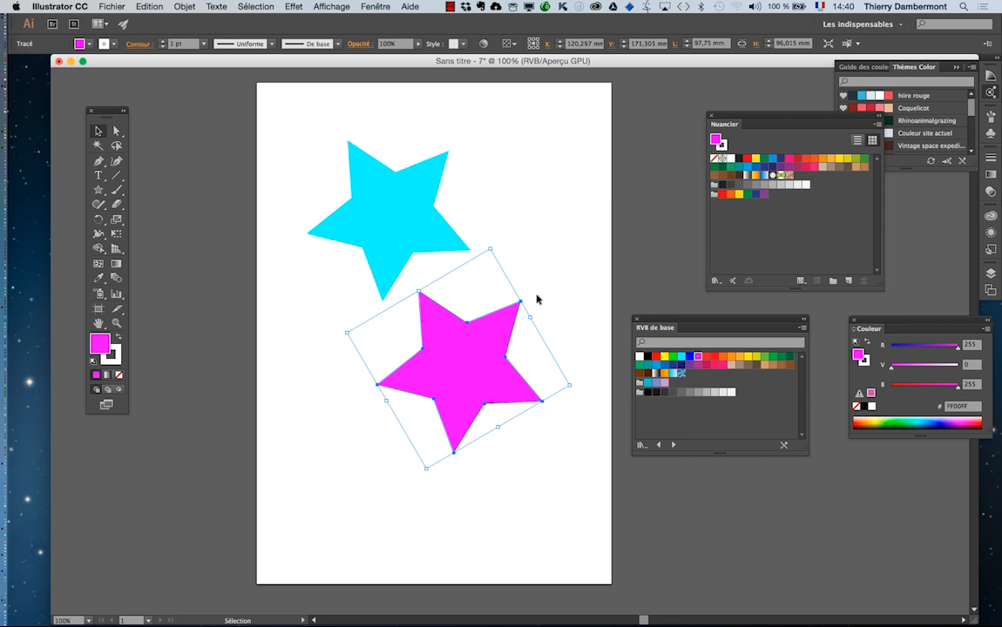
- Switch to Firefox and reduce the zoom of the Google home page
mouse_move(4, 522)
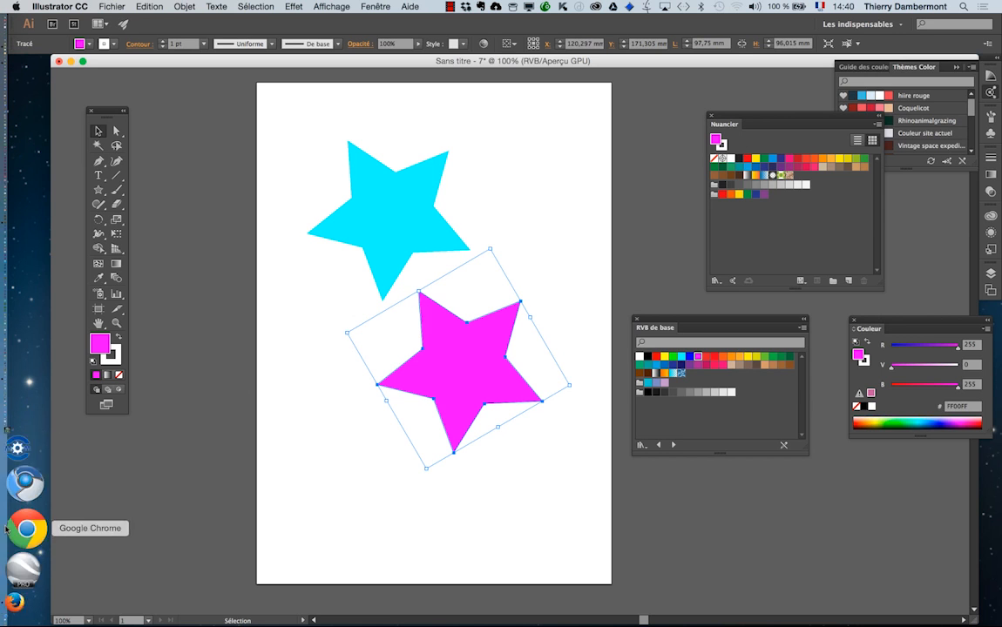
left_click(26, 505)
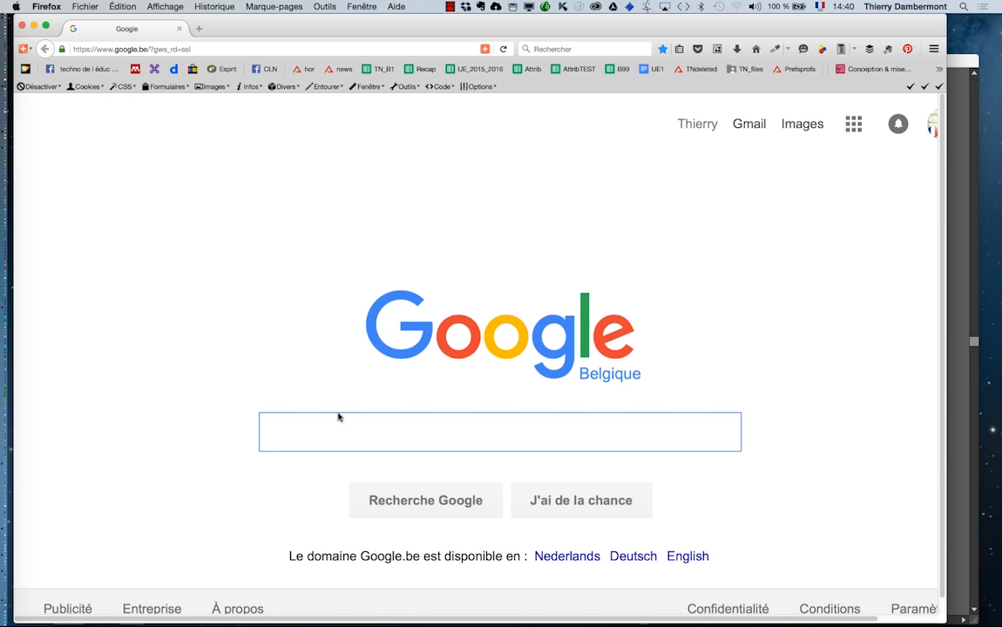
left_click(157, 6)
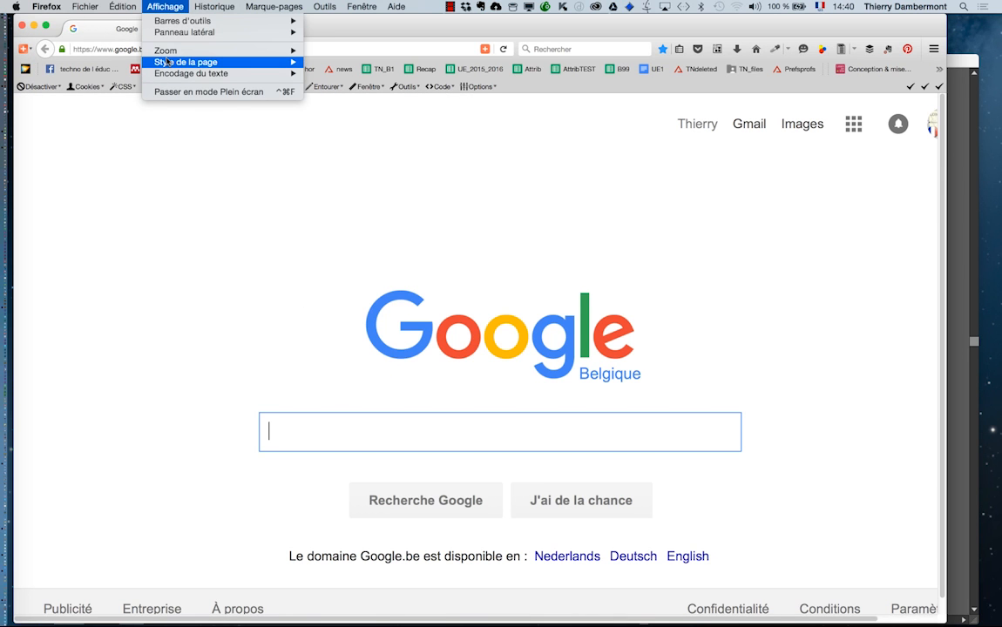
left_click(310, 74)
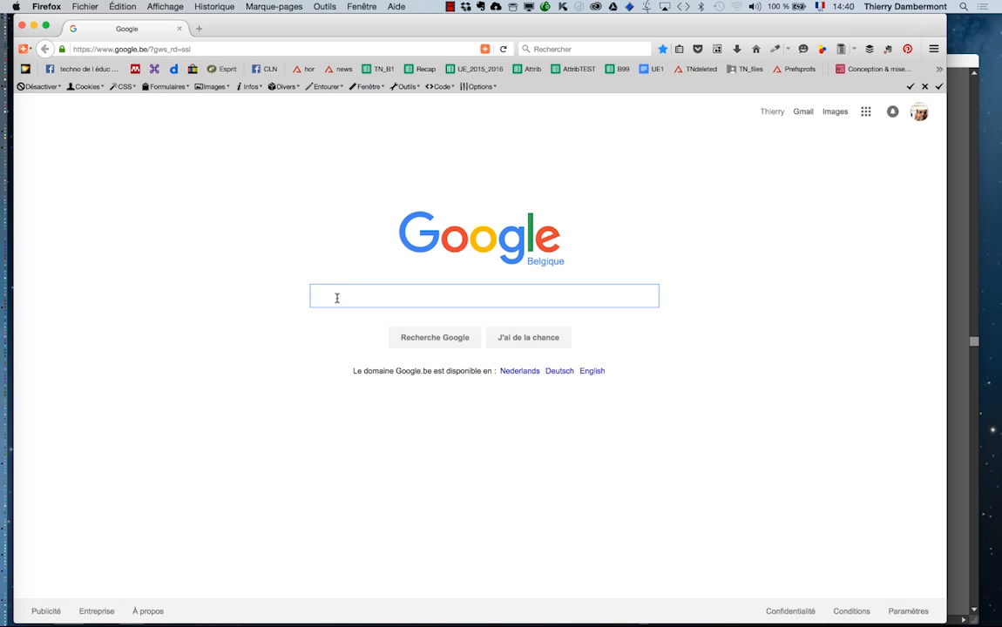
- Search Google for "you should use rgb illustrator" and look through the results
type("you should")
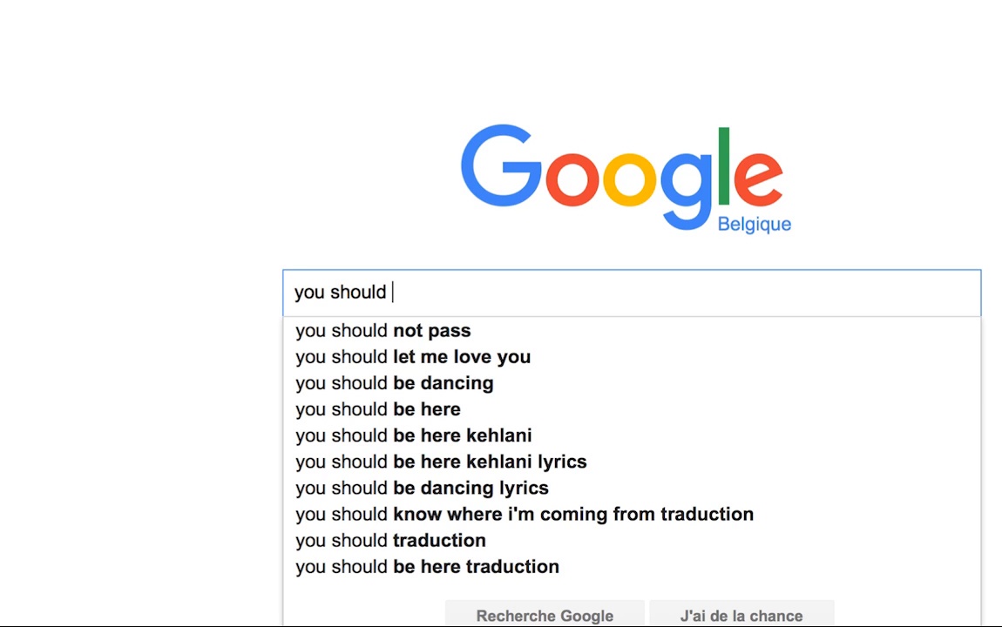
type("use rgb ")
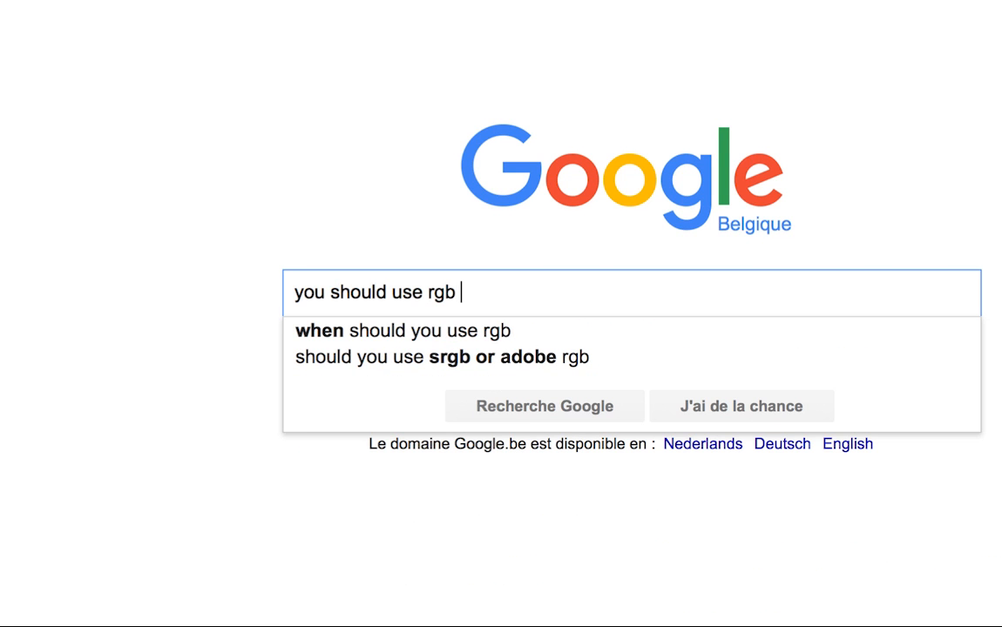
type("inbd")
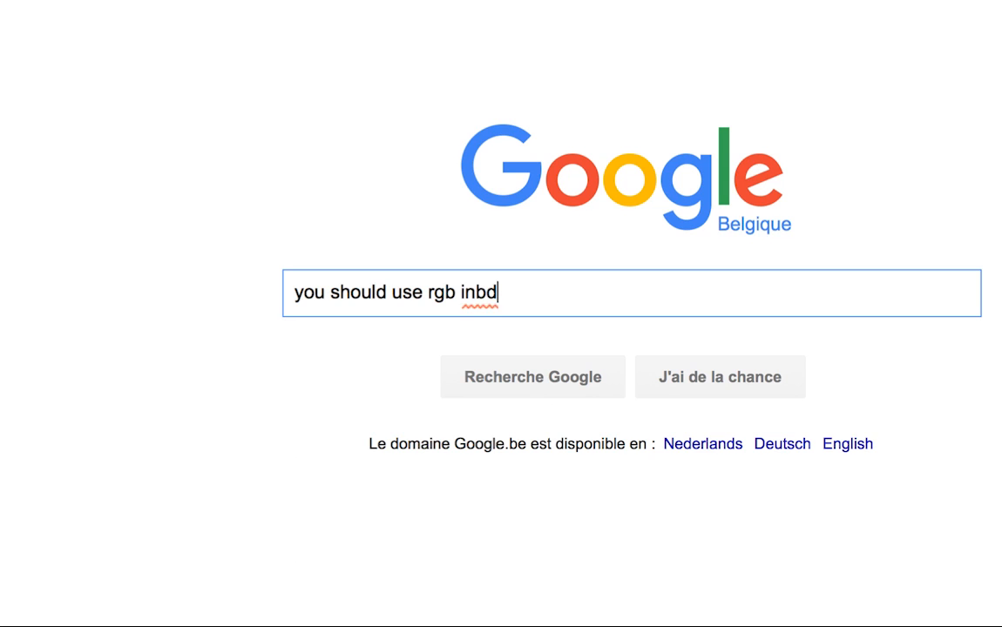
key("BackSpace")
key("BackSpace")
type("design")
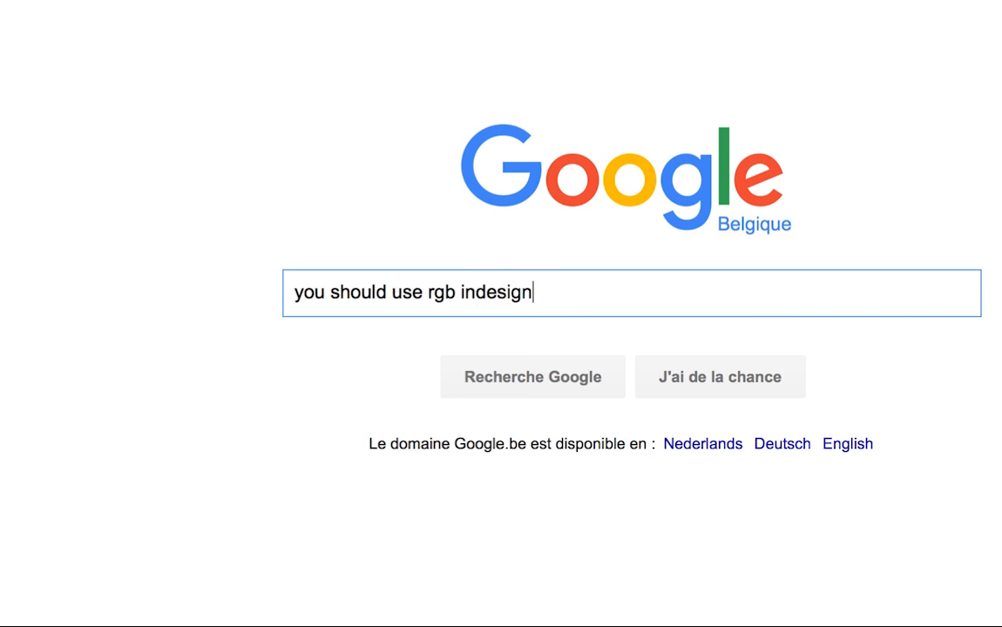
key("BackSpace")
key("BackSpace")
key("BackSpace")
key("BackSpace")
key("BackSpace")
key("BackSpace")
key("BackSpace")
type("ll")
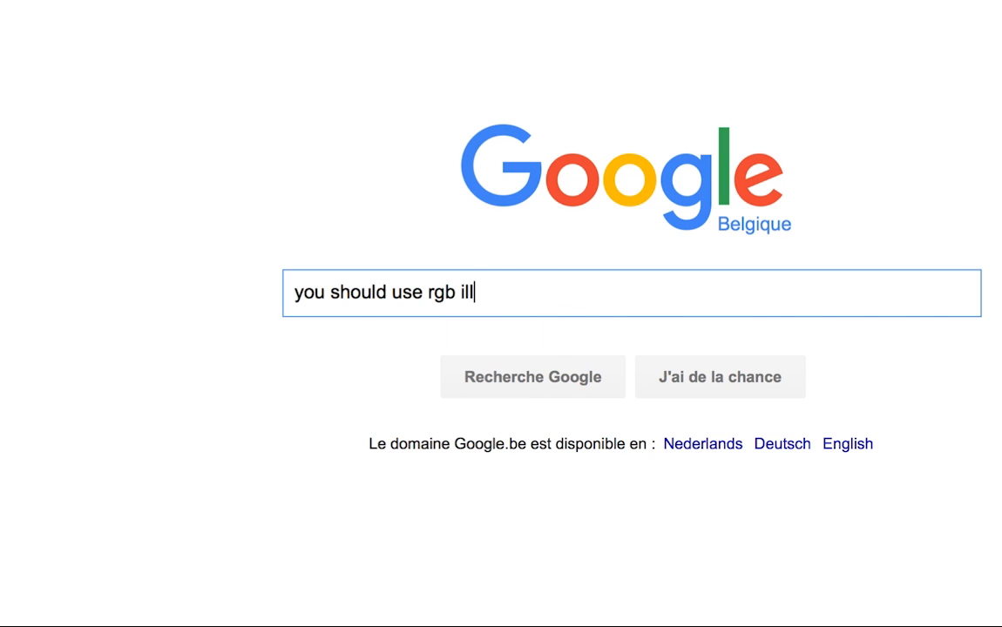
type("ustrator")
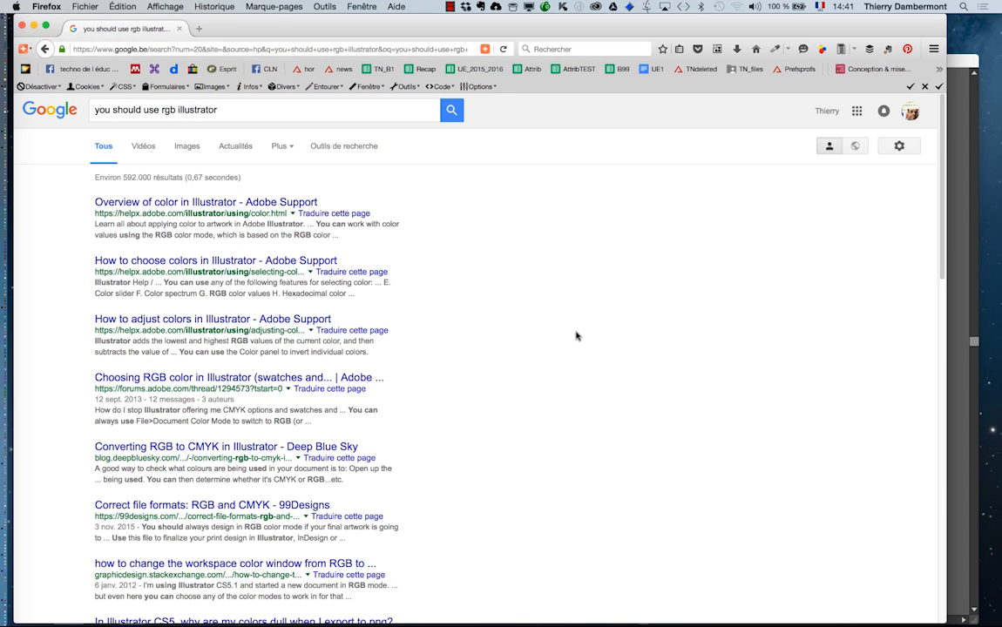
scroll(575, 336, "down", 1)
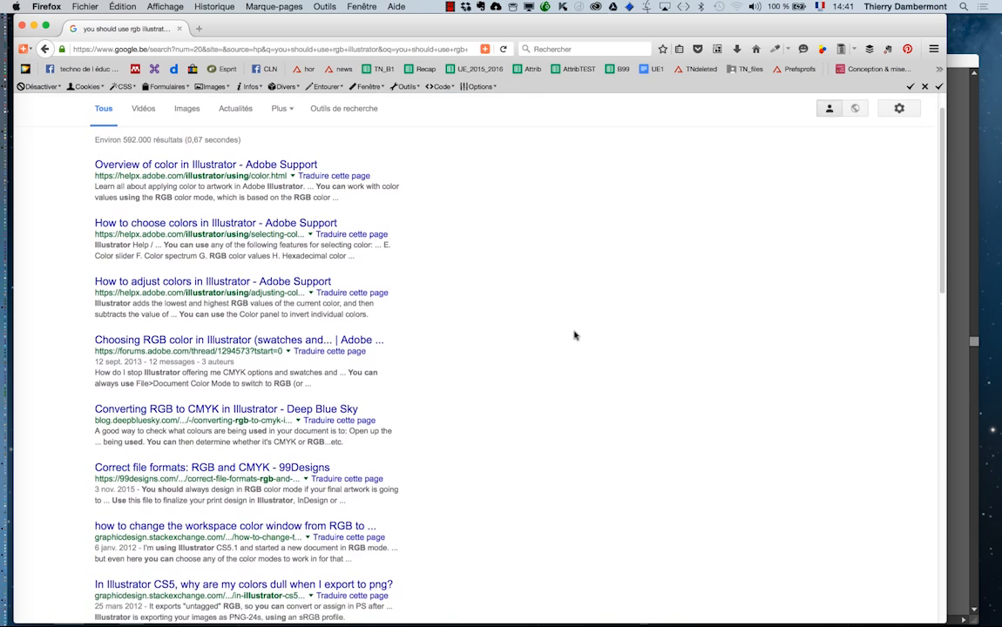
scroll(575, 335, "down", 2)
scroll(575, 335, "up", 4)
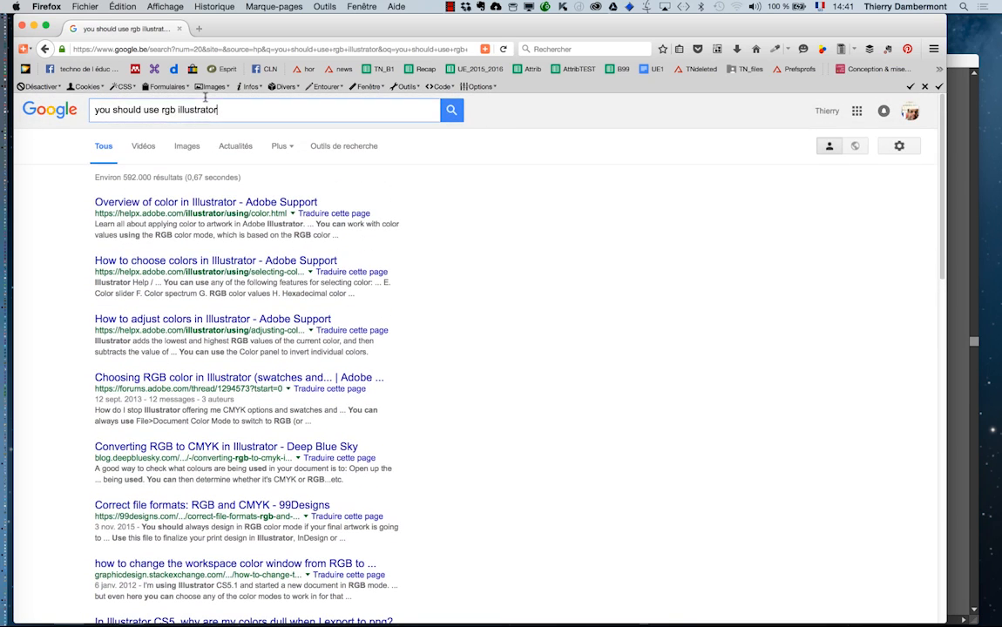
- Search Google for "you should use rgb color space" and look through the results
triple_click(234, 106)
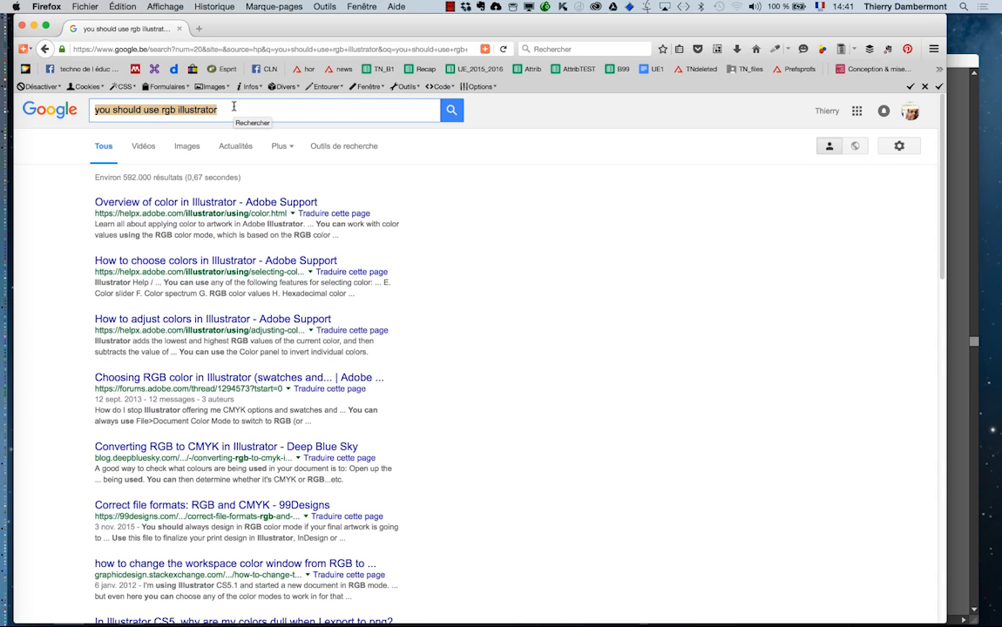
type("you sh")
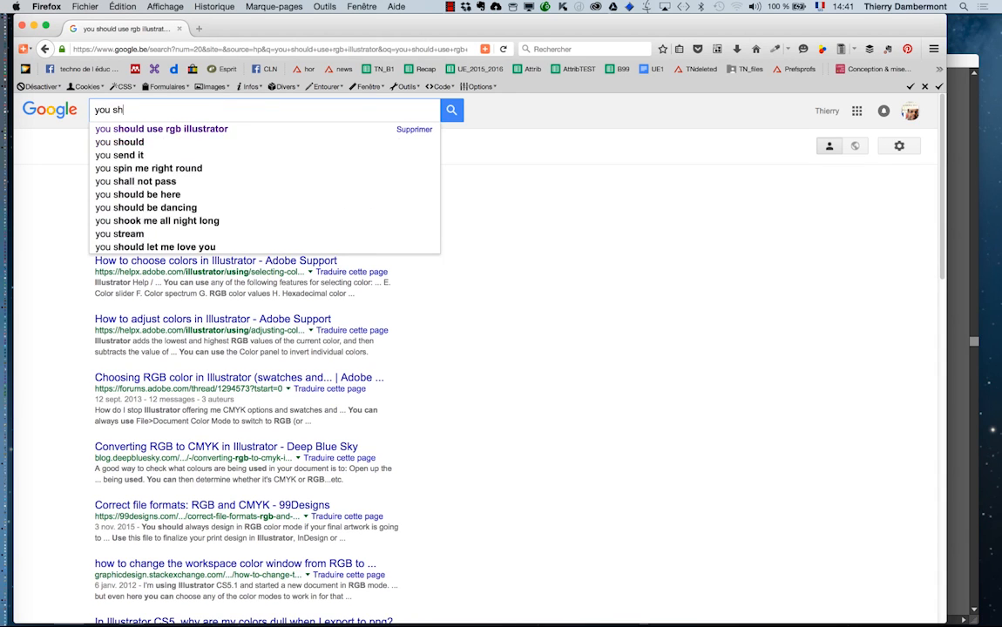
type("ould use r")
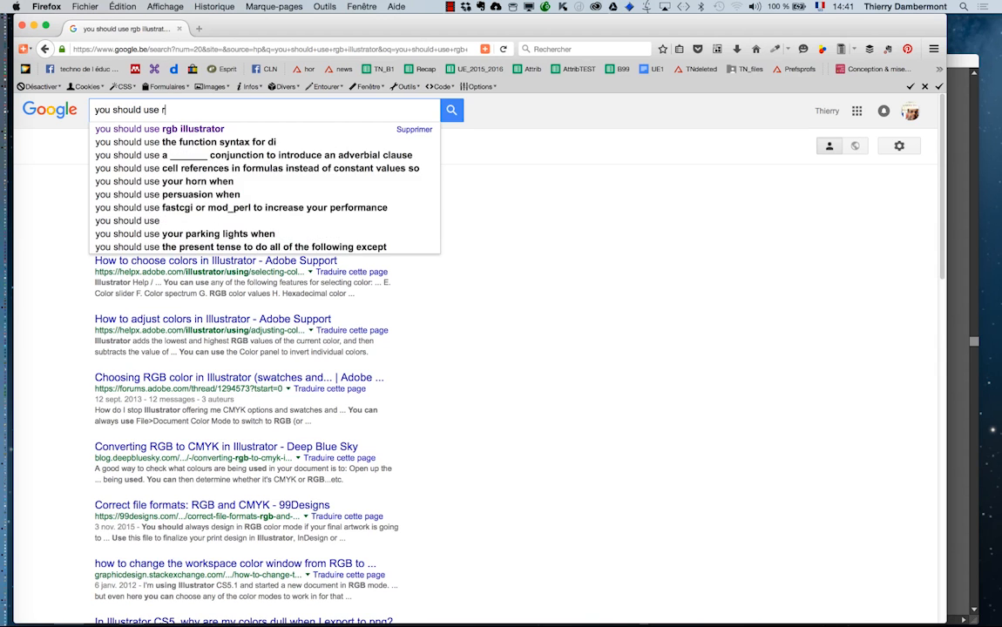
type("gb color space")
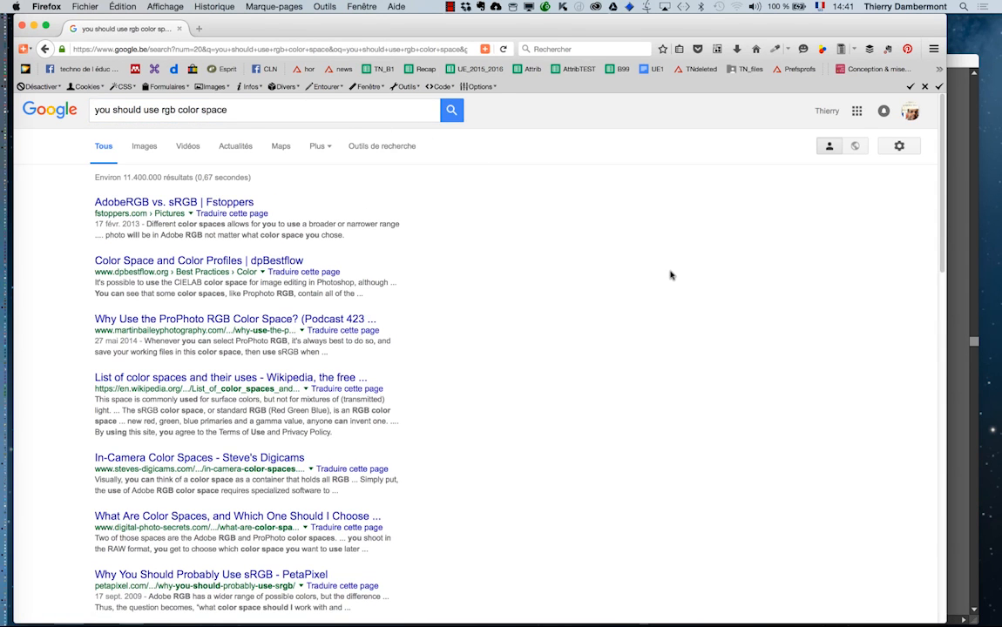
scroll(704, 281, "down", 2)
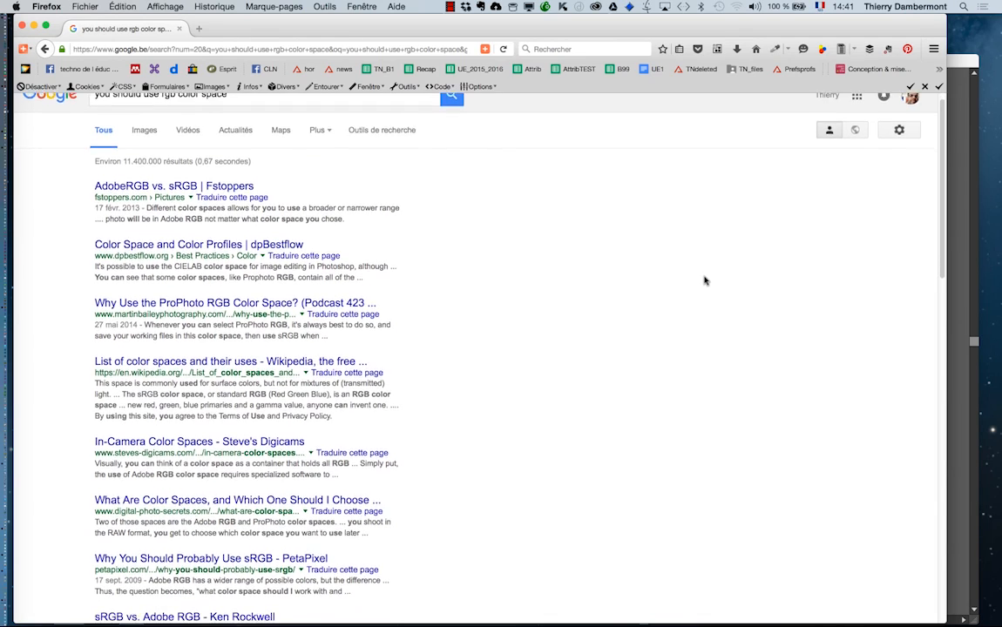
scroll(705, 281, "down", 3)
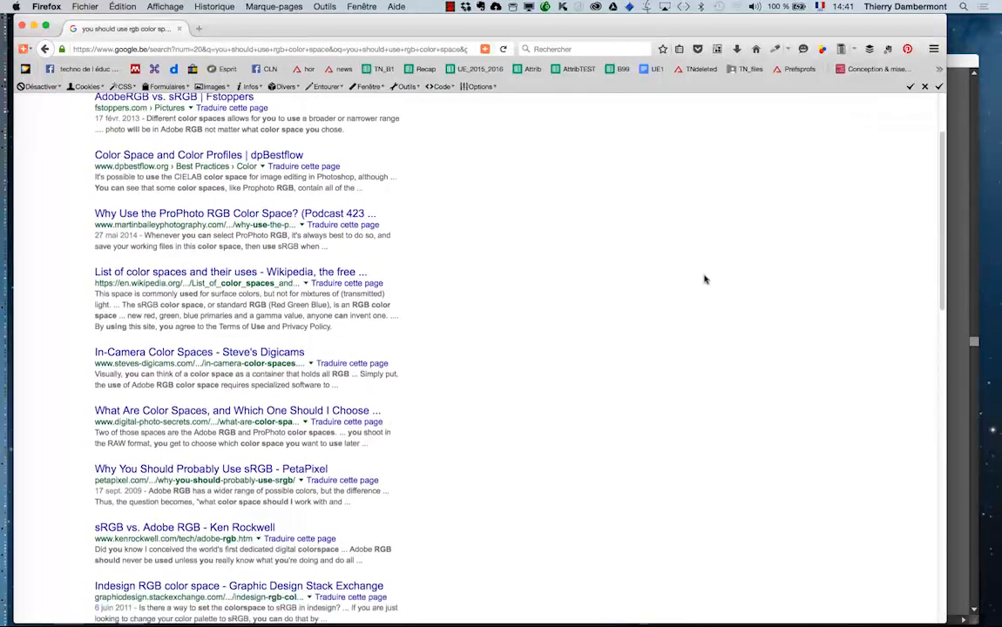
scroll(705, 280, "down", 5)
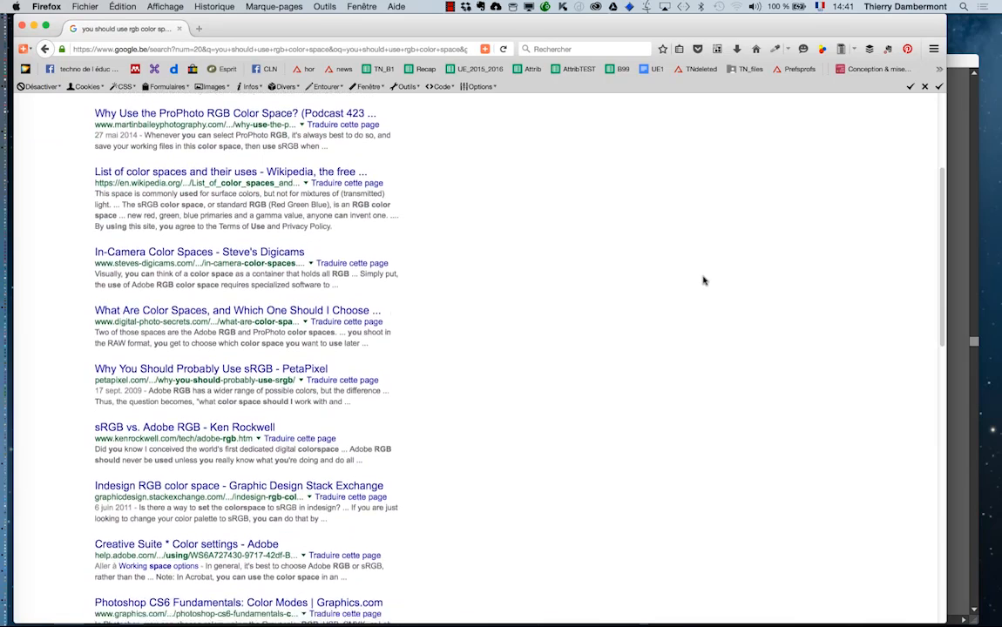
scroll(703, 280, "down", 2)
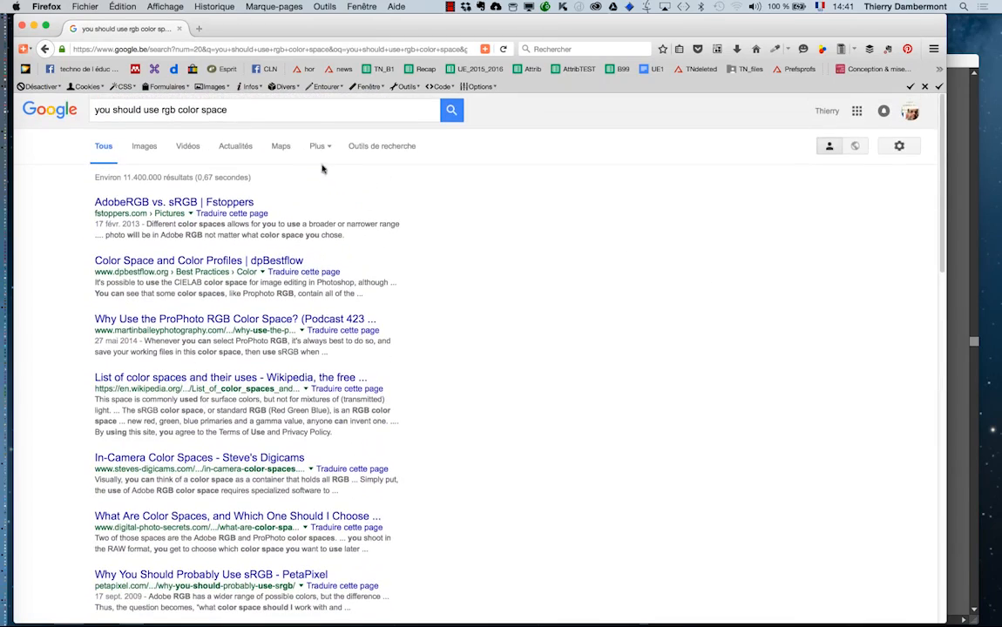
- Extend the search query to "you should use rgb color space instead of cmyk" and look through the results
left_click(233, 110)
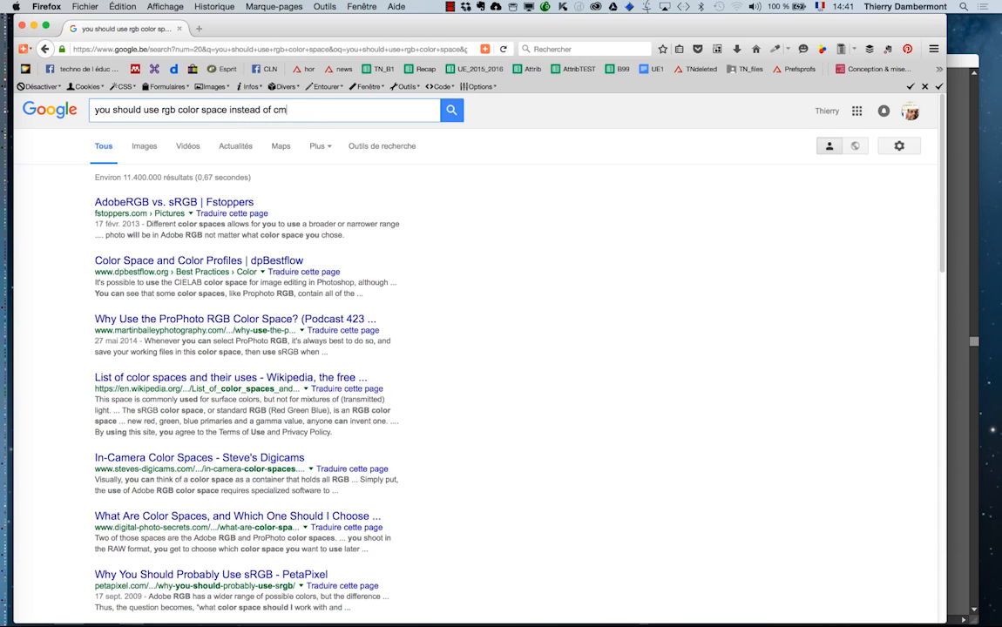
key("Return")
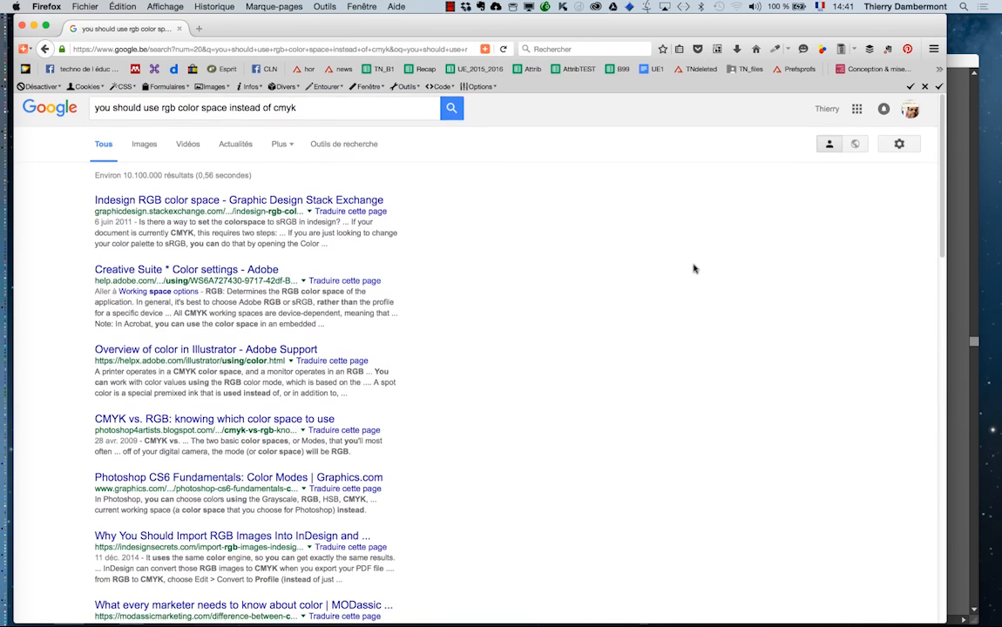
scroll(694, 269, "down", 2)
scroll(694, 268, "down", 2)
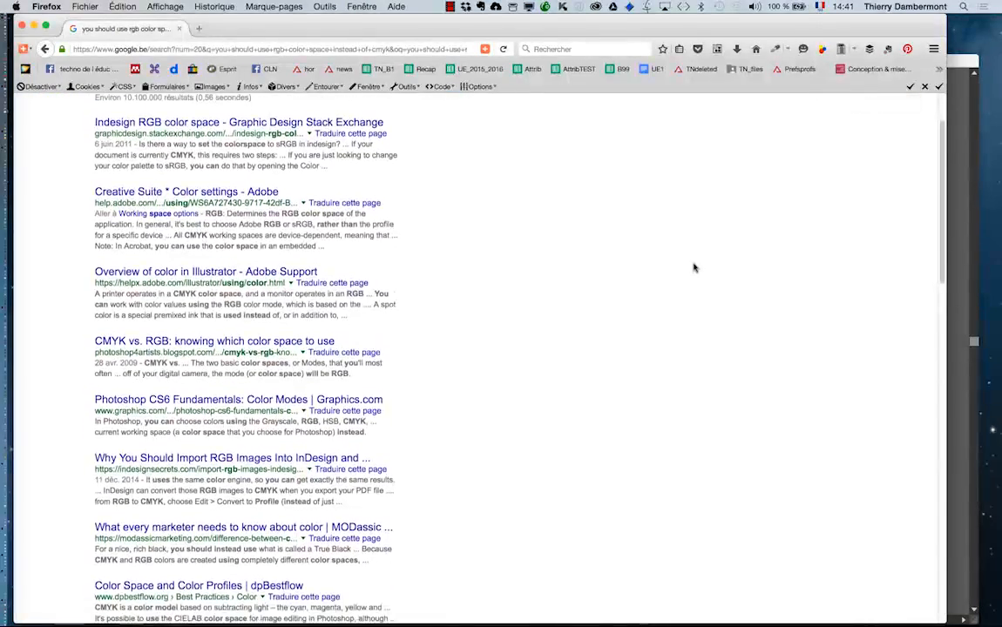
scroll(693, 268, "down", 3)
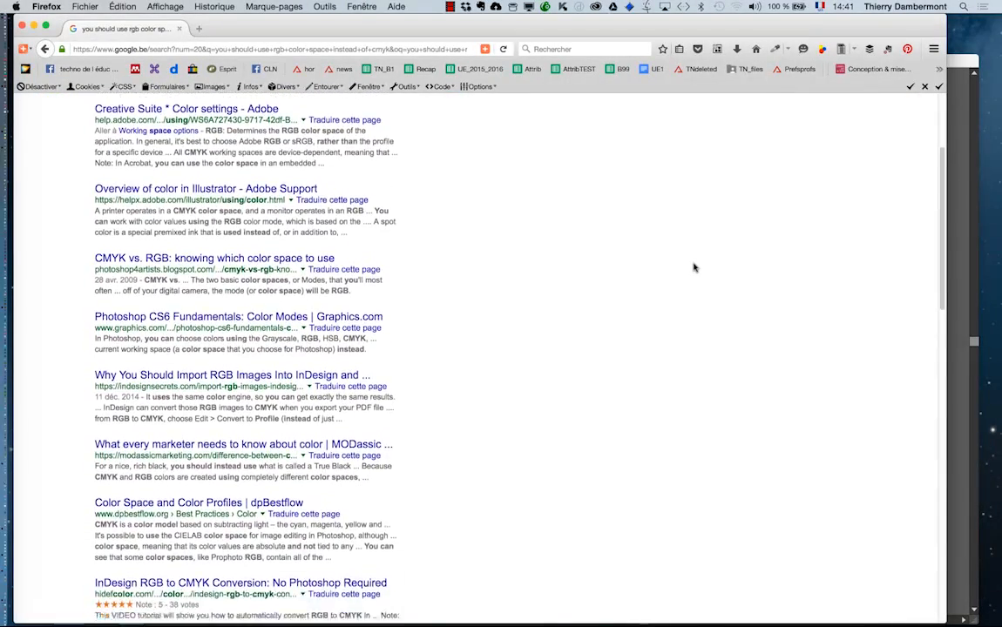
scroll(694, 267, "down", 1)
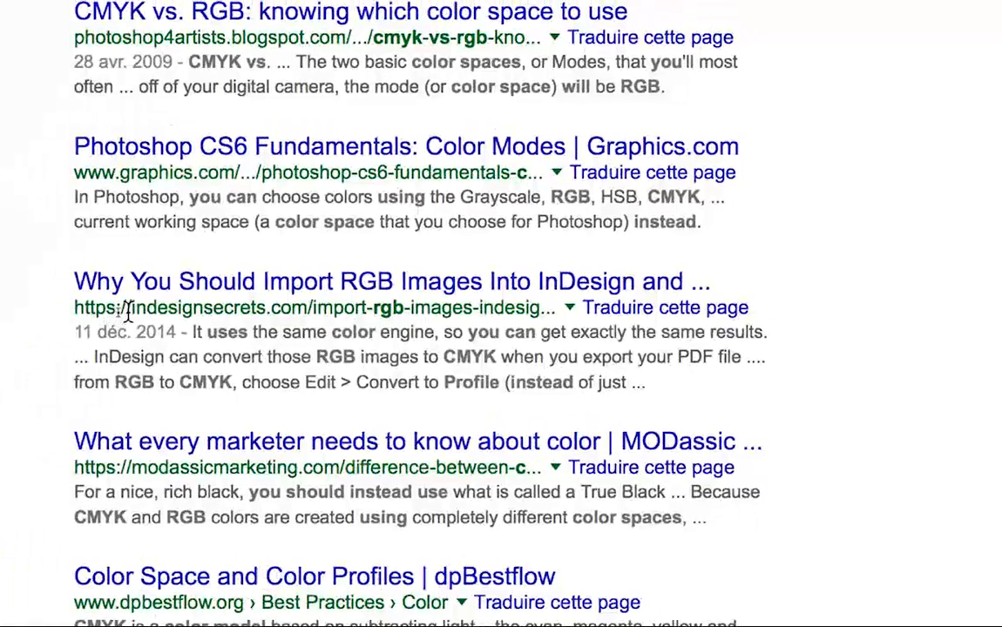
- Open the indesignsecrets.com article on importing RGB images into InDesign in a new tab and read its opening paragraphs
left_click_drag(129, 298, 307, 298)
left_click_drag(198, 305, 159, 311)
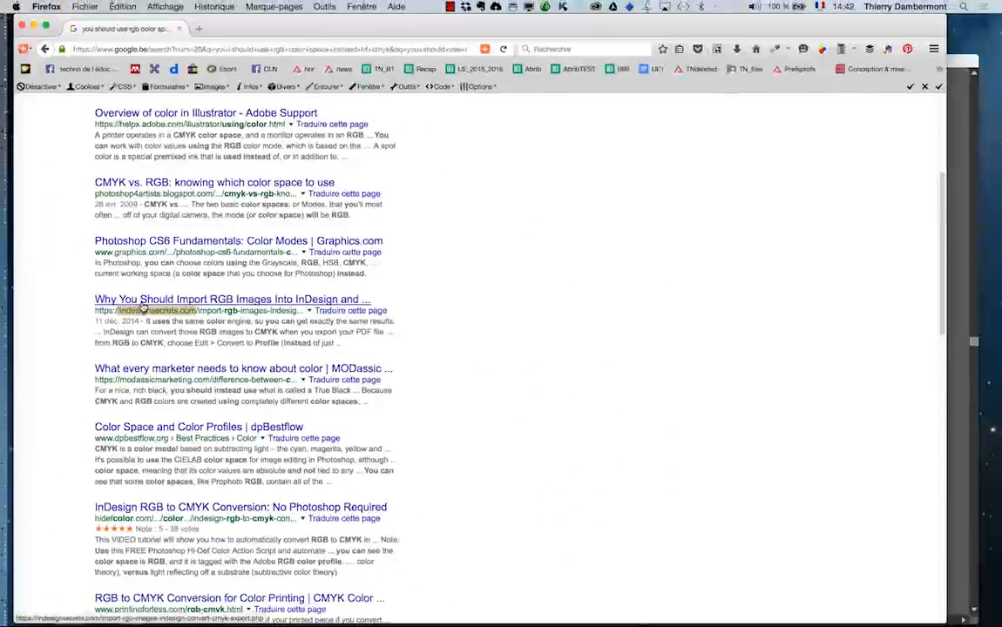
left_click_drag(142, 307, 235, 30)
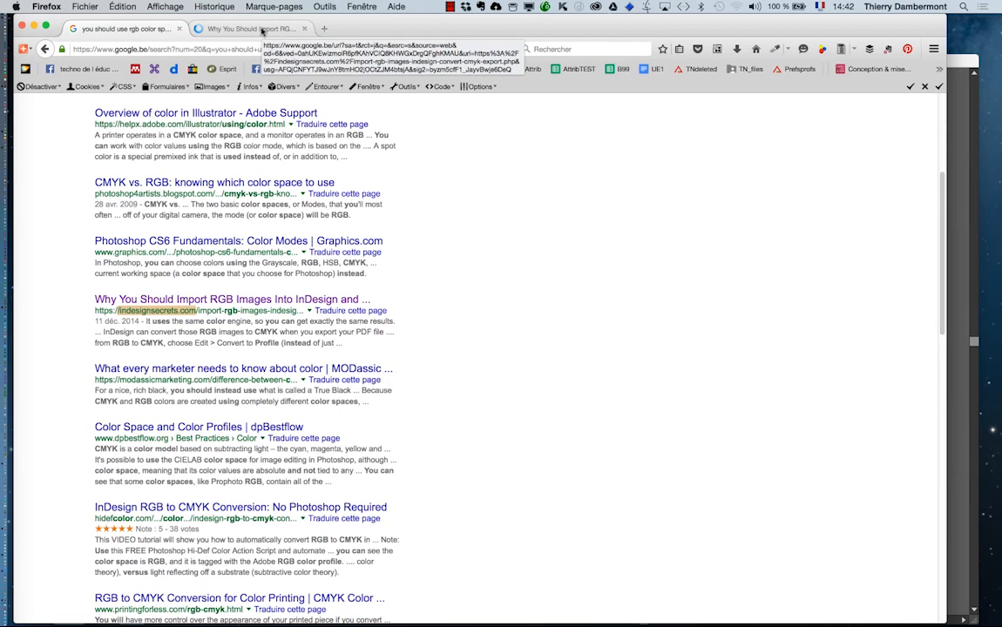
left_click(261, 31)
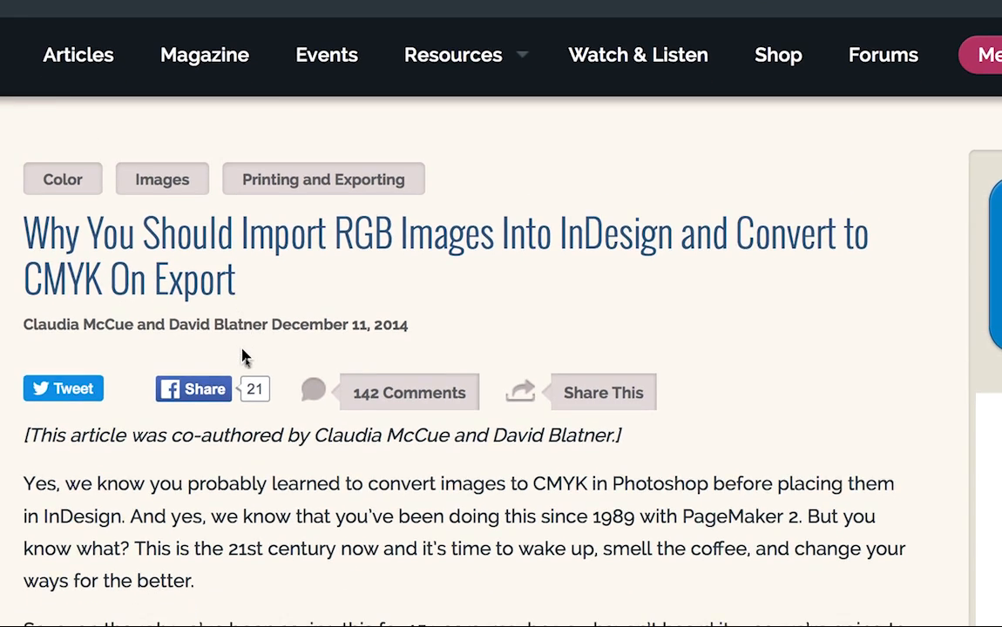
scroll(252, 362, "down", 5)
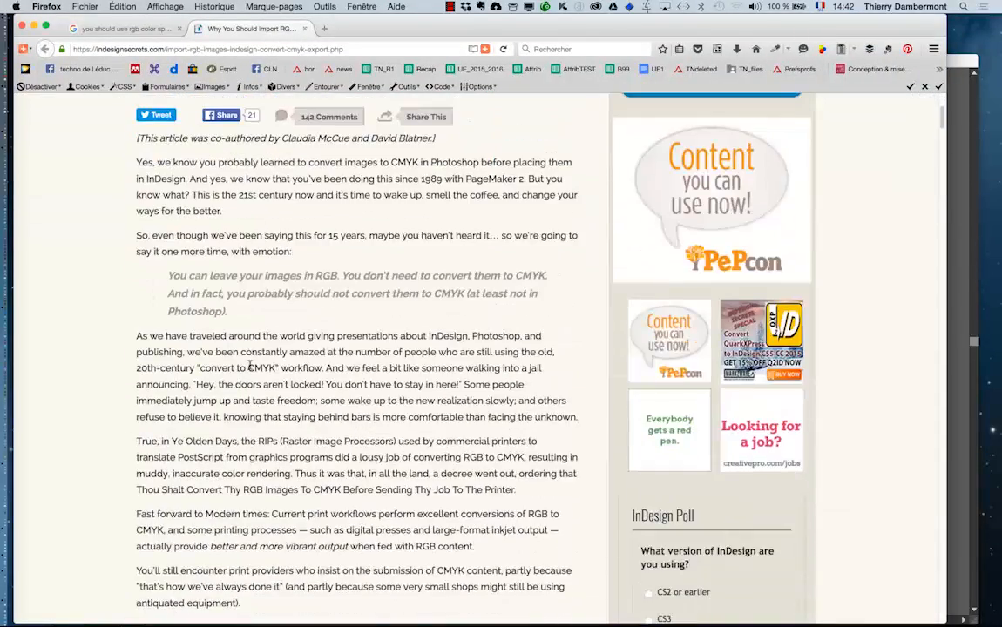
scroll(255, 352, "down", 1)
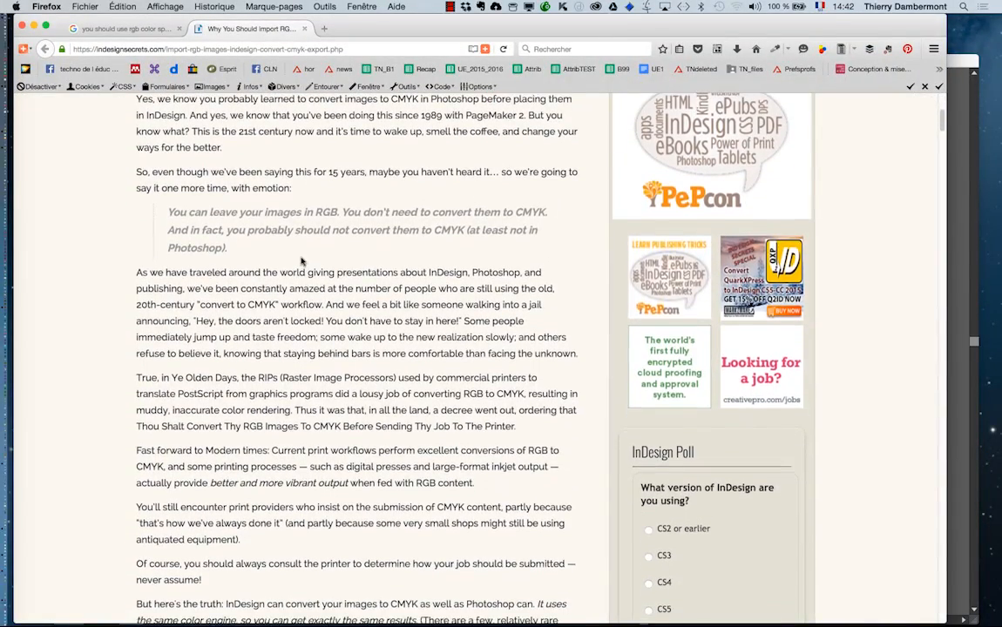